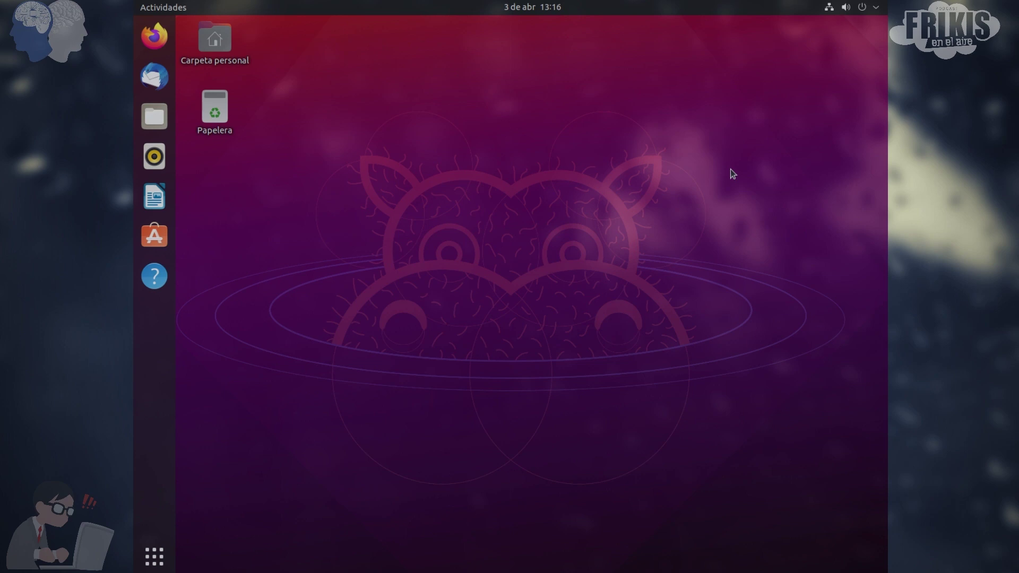
Open the Carpeta personal home folder in Files, then minimize its window
double_click(219, 44)
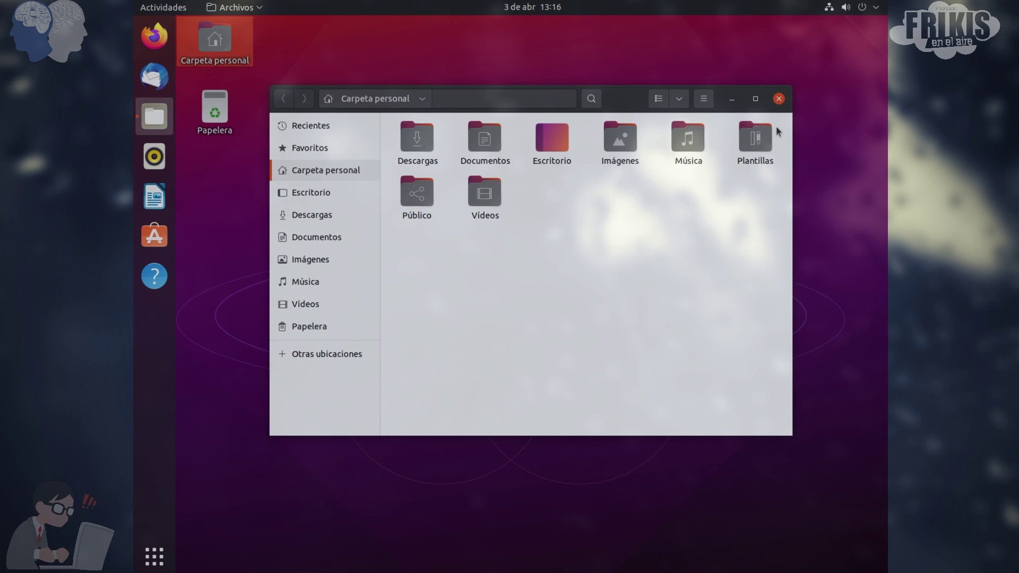
click(732, 99)
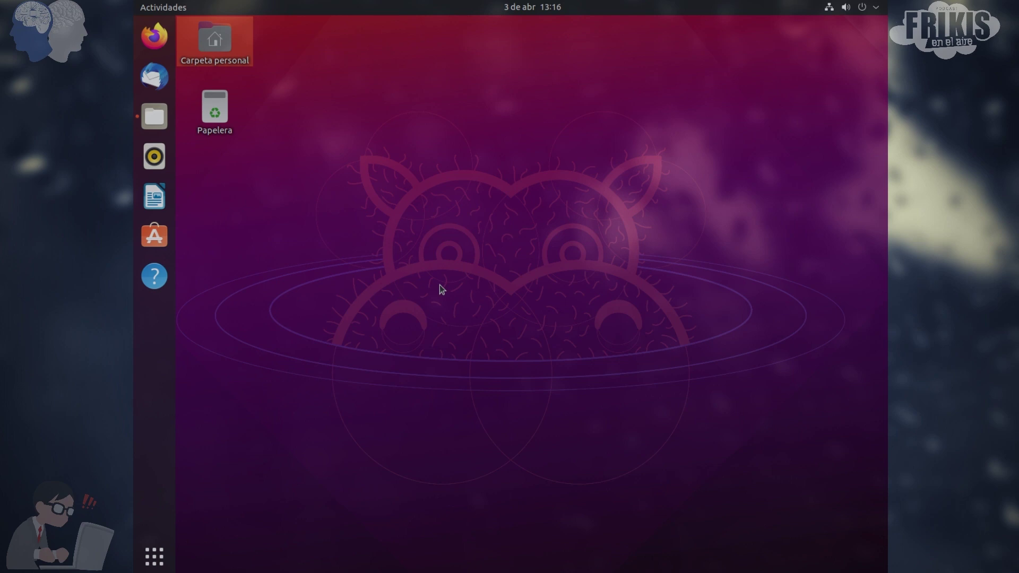
right_click(428, 162)
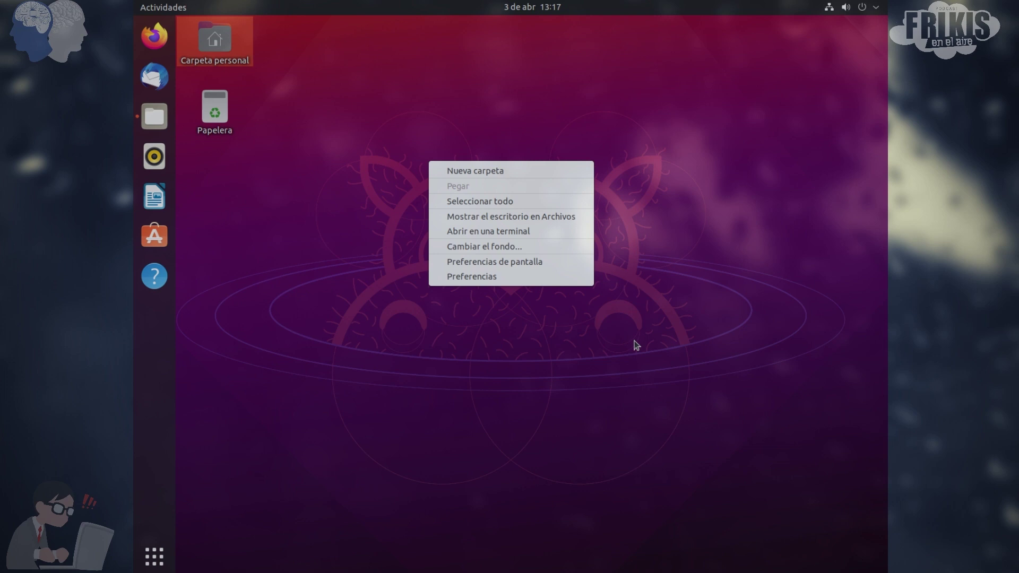
click(433, 365)
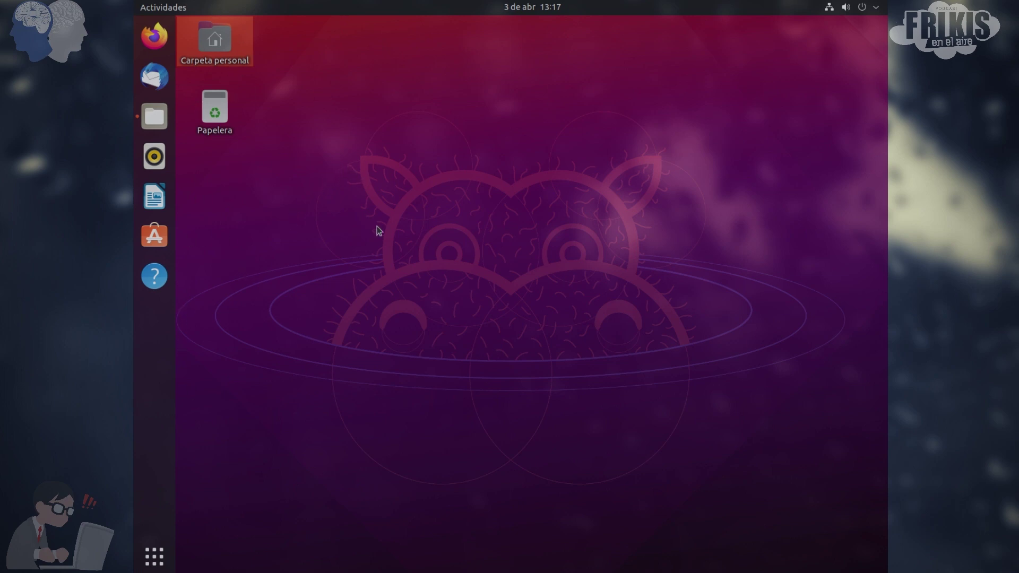
Show all installed applications and page through the app grid, ending on page 1
click(154, 556)
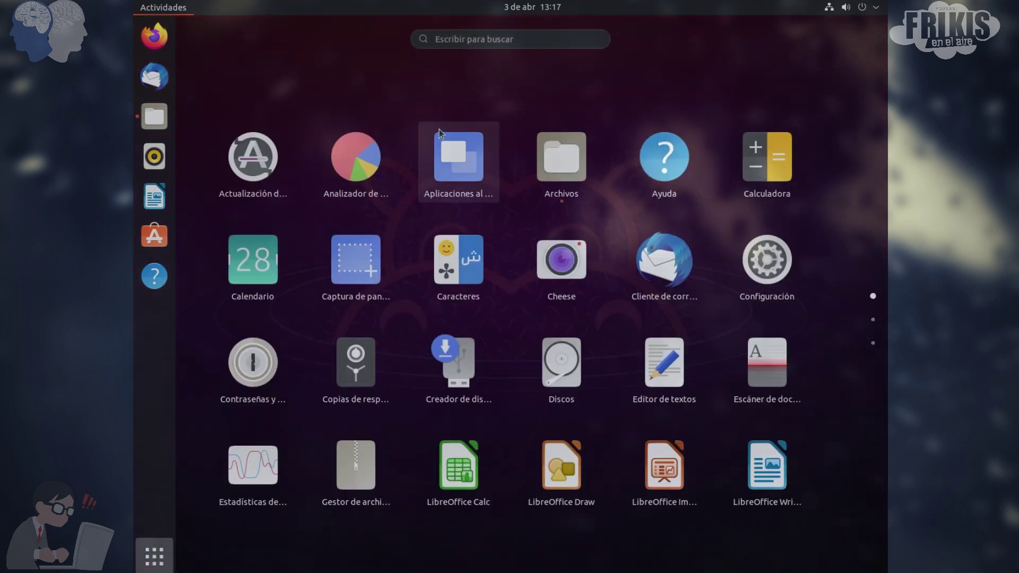
scroll(451, 153, down, 2)
scroll(423, 164, up, 2)
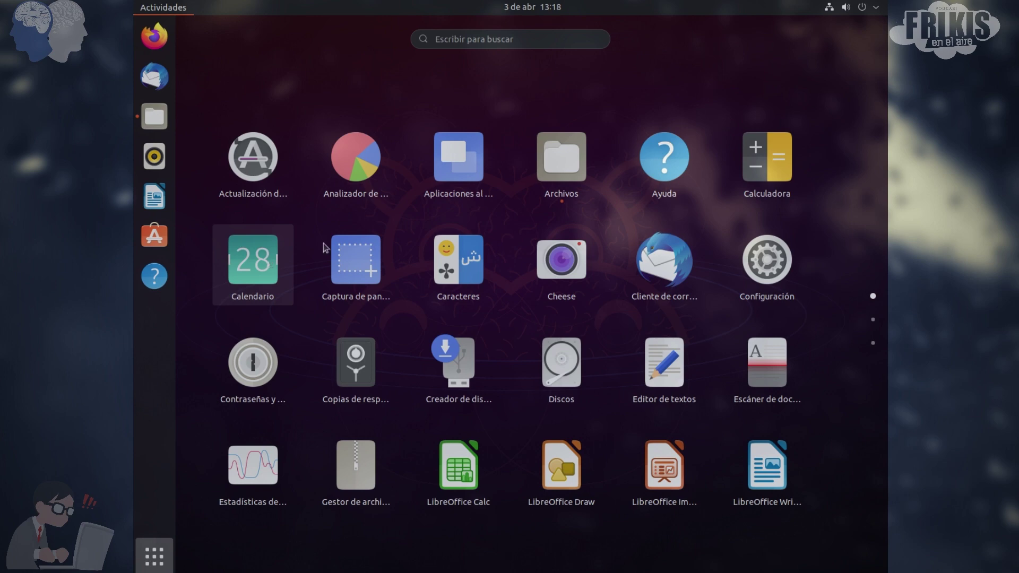
scroll(371, 268, down, 1)
scroll(489, 272, up, 1)
scroll(445, 296, down, 1)
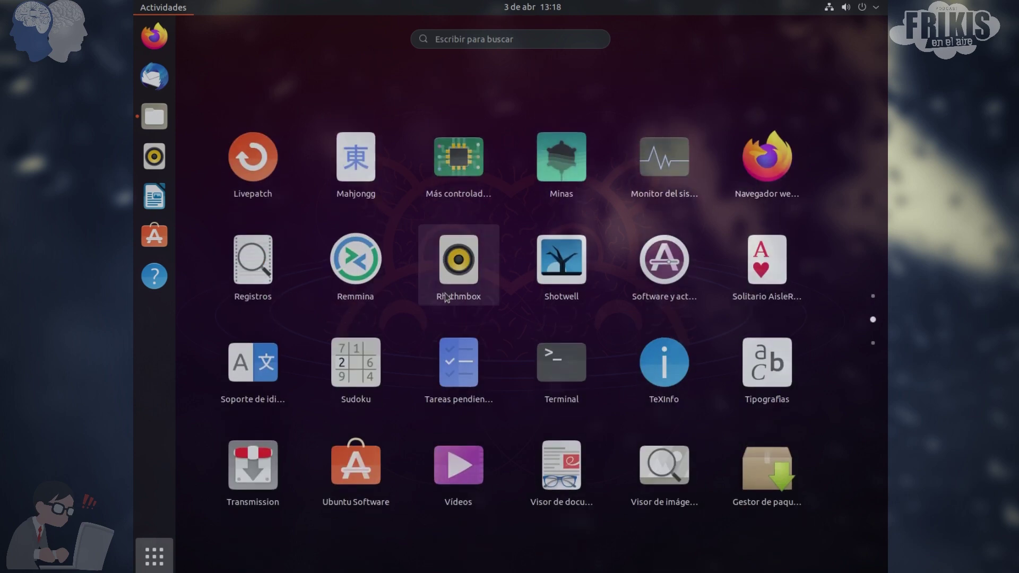
scroll(393, 264, up, 1)
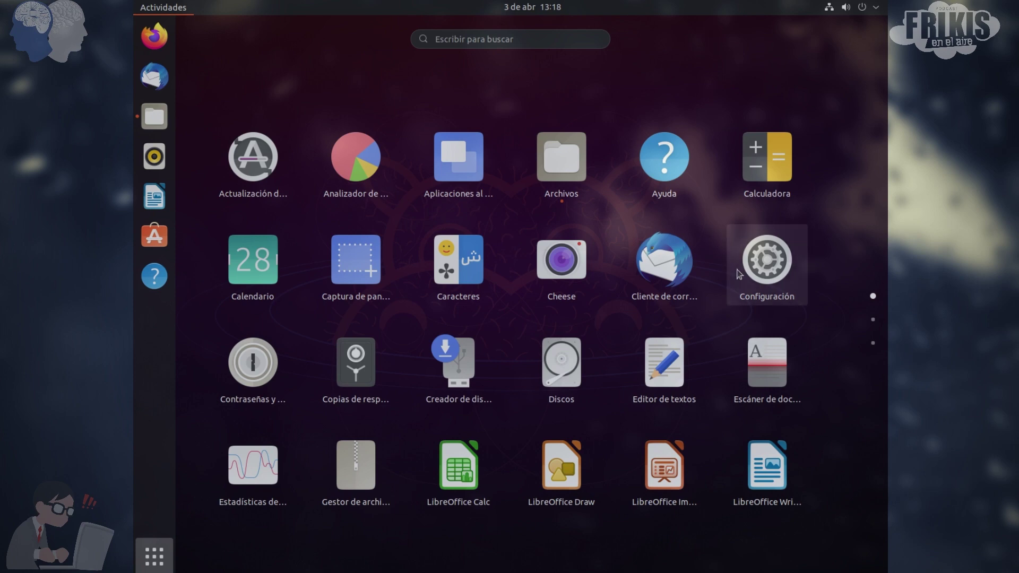
Launch Configuración and go to its Apariencia page
click(754, 271)
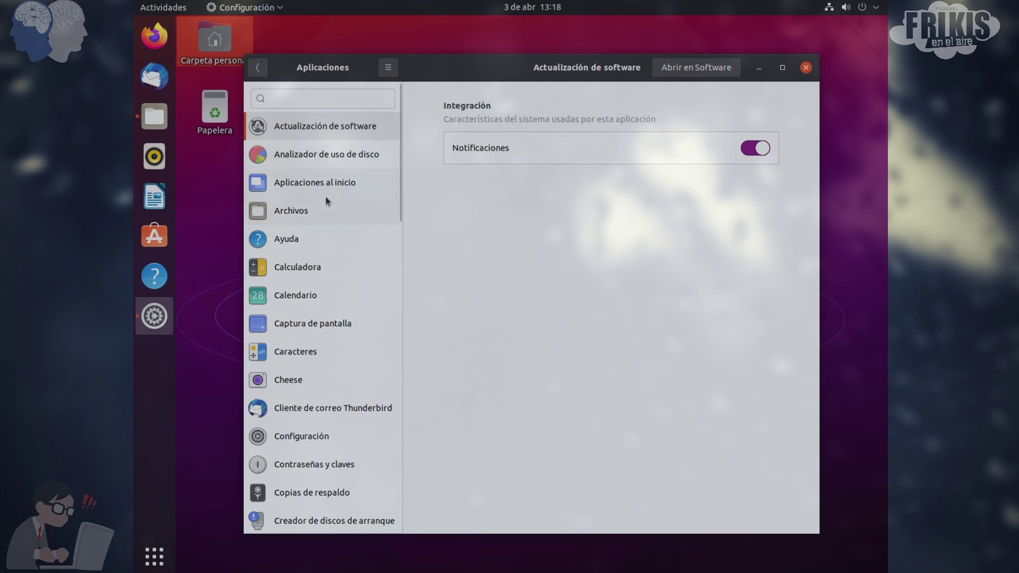
click(258, 68)
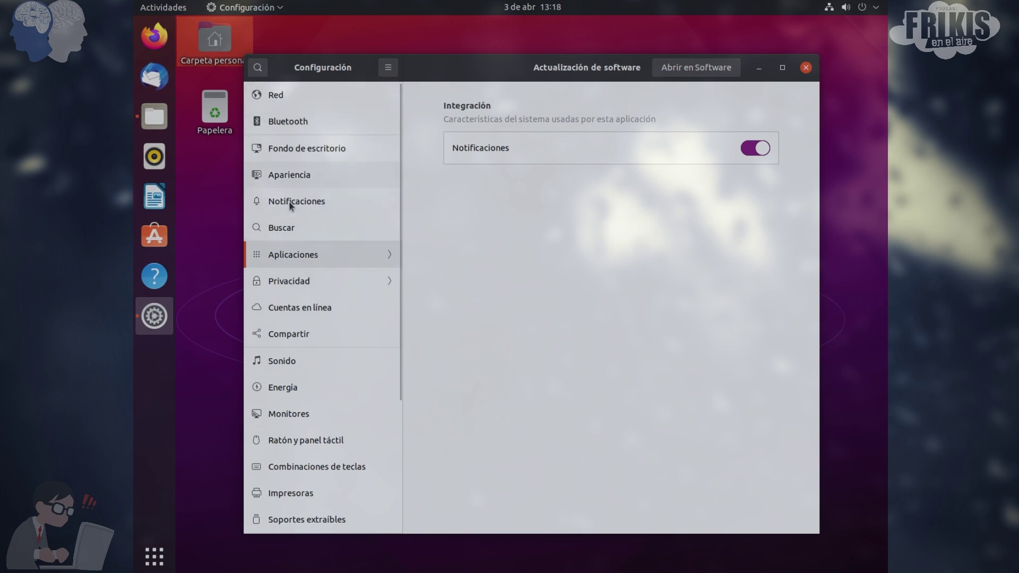
click(306, 183)
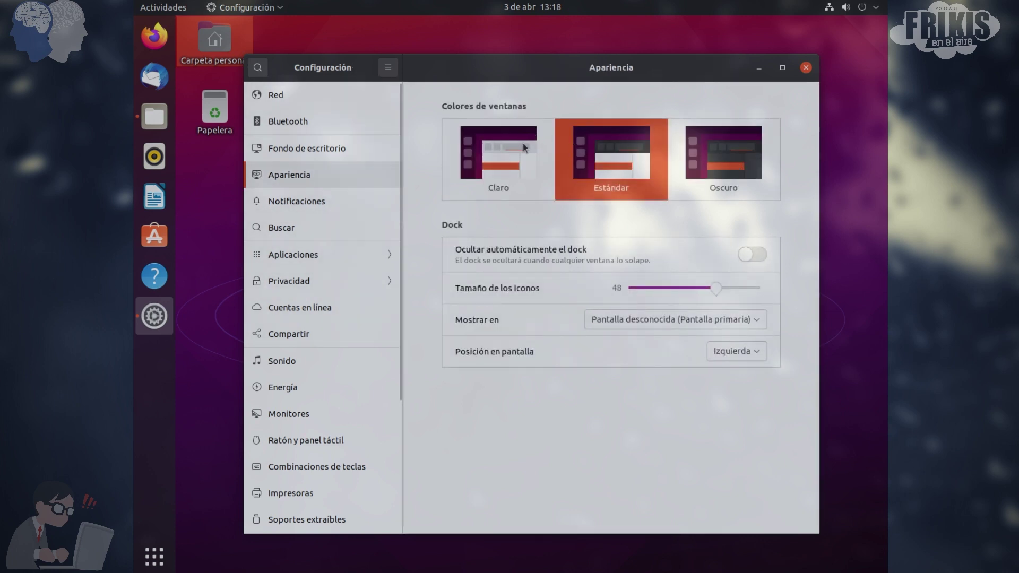
Try the Claro and Oscuro window colours, then restore Estándar
click(512, 173)
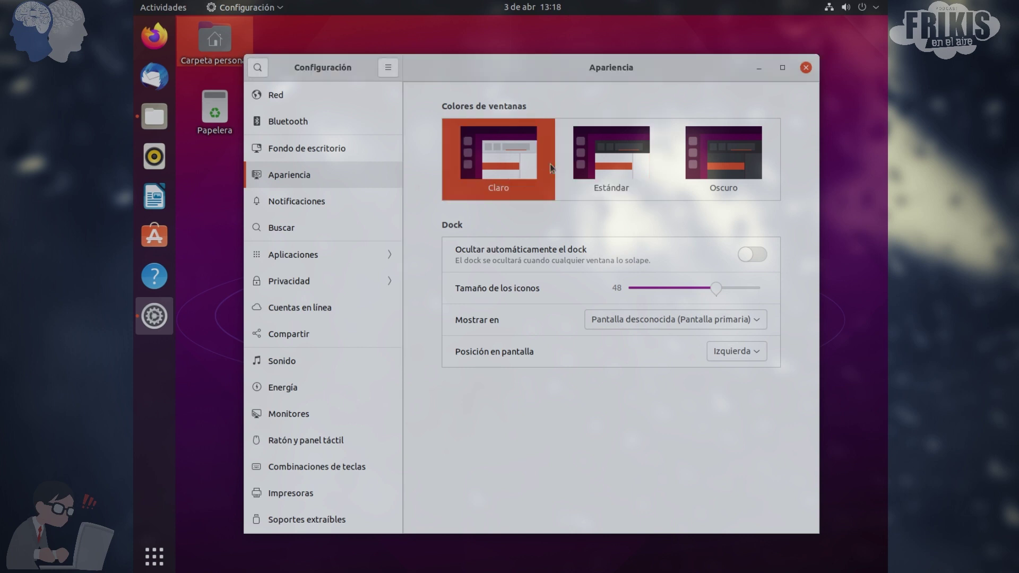
click(613, 169)
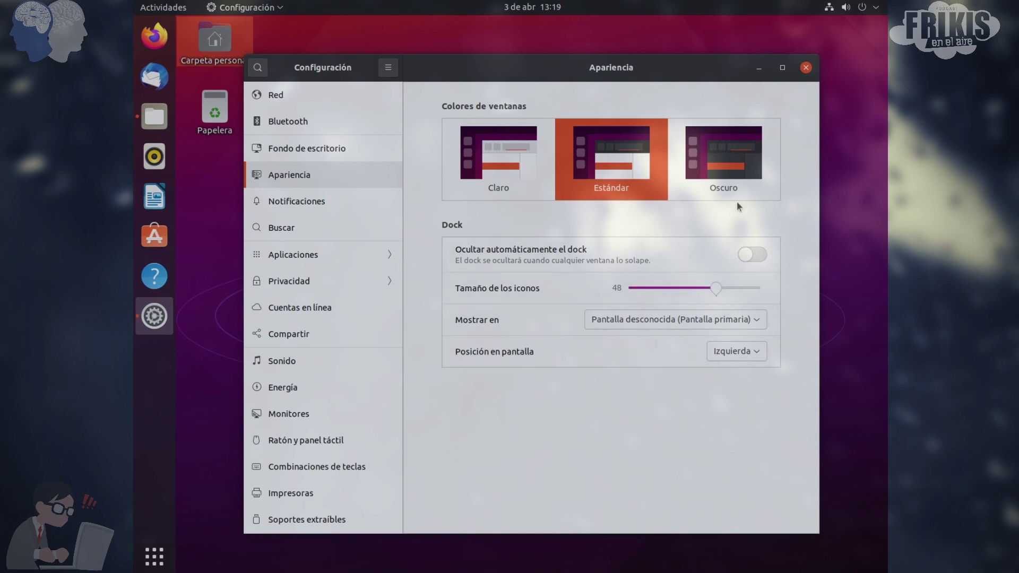
click(725, 177)
click(162, 129)
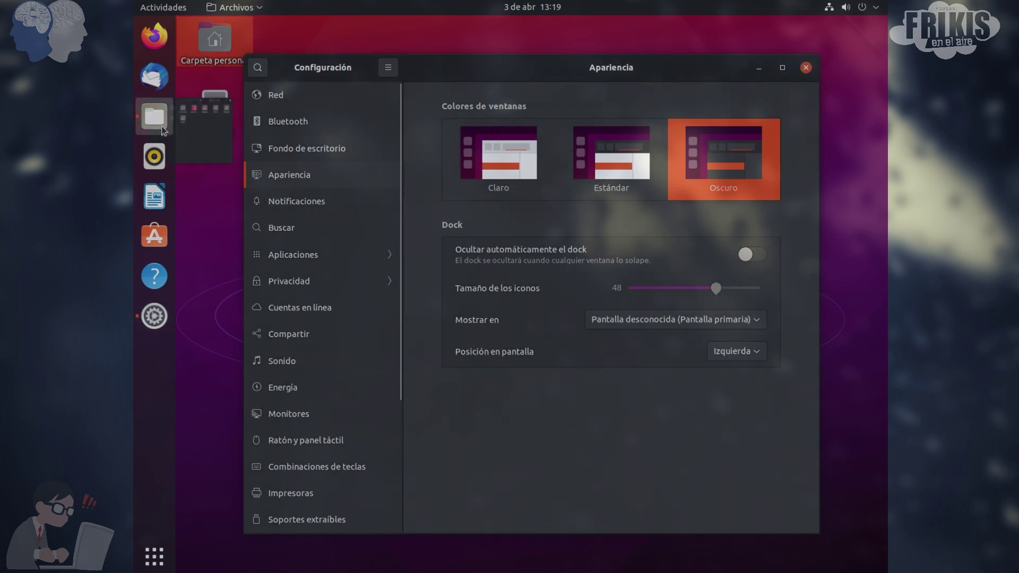
click(777, 99)
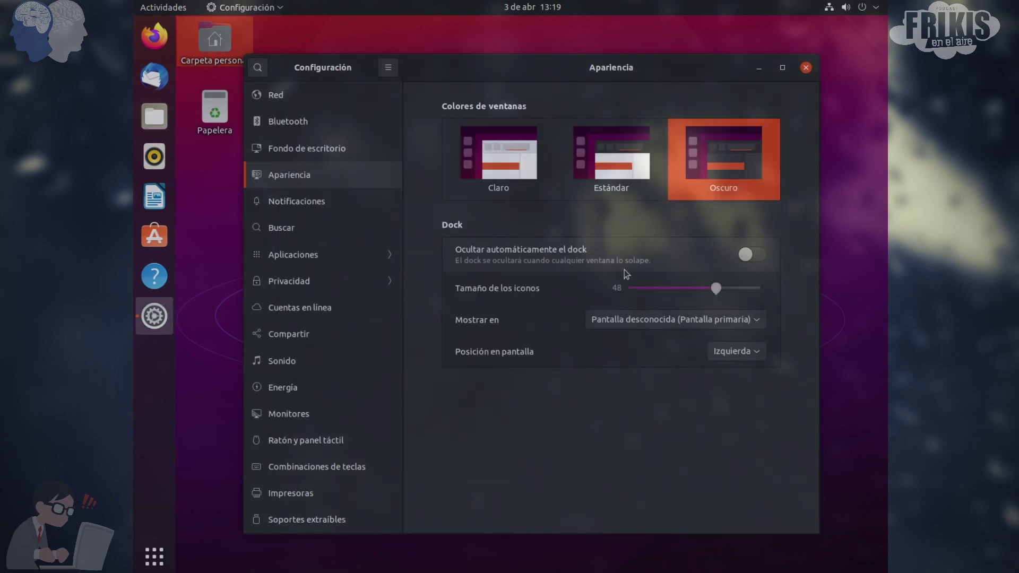
click(605, 171)
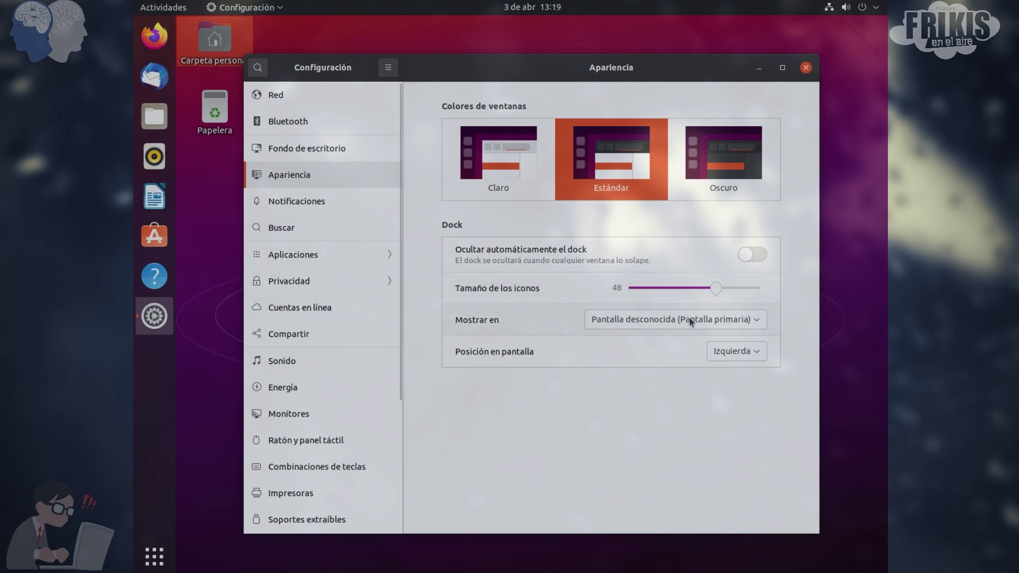
Try dock icon sizes and Abajo and Derecha dock positions, returning the dock to Izquierda
mouse_move(715, 289)
mouse_down()
mouse_move(686, 289)
mouse_move(713, 289)
mouse_up()
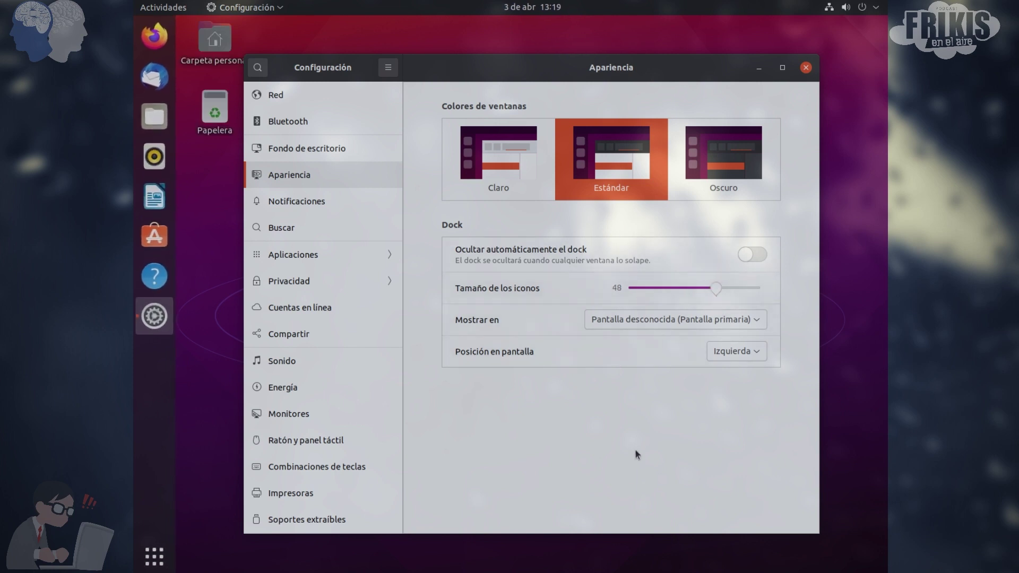
click(742, 354)
click(740, 368)
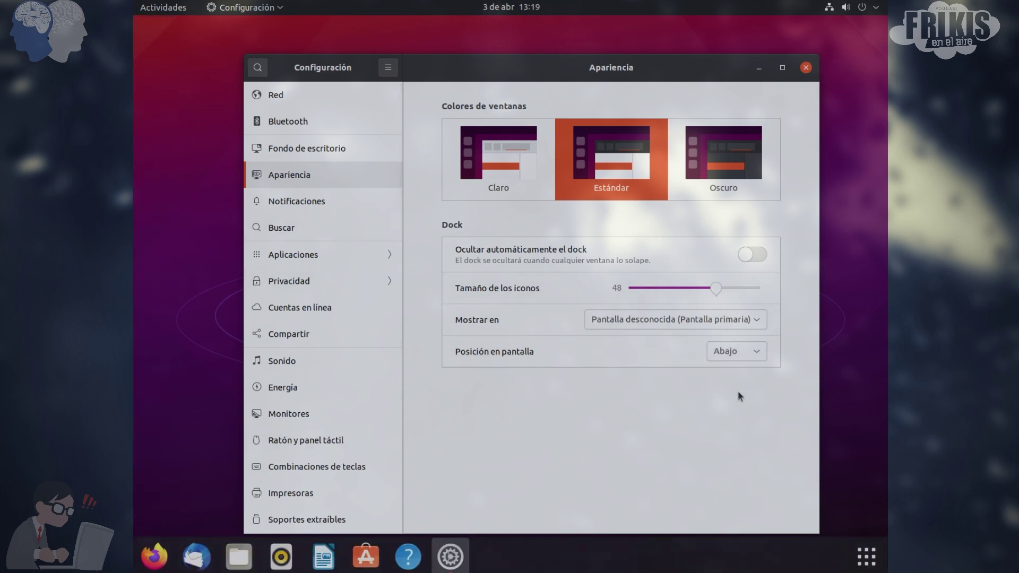
click(737, 352)
click(742, 374)
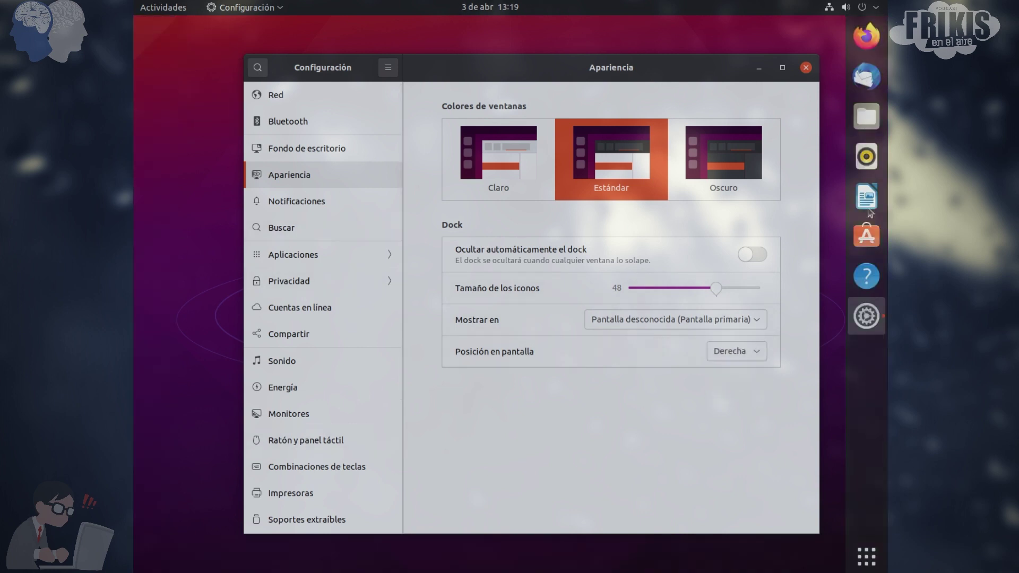
click(721, 349)
click(724, 325)
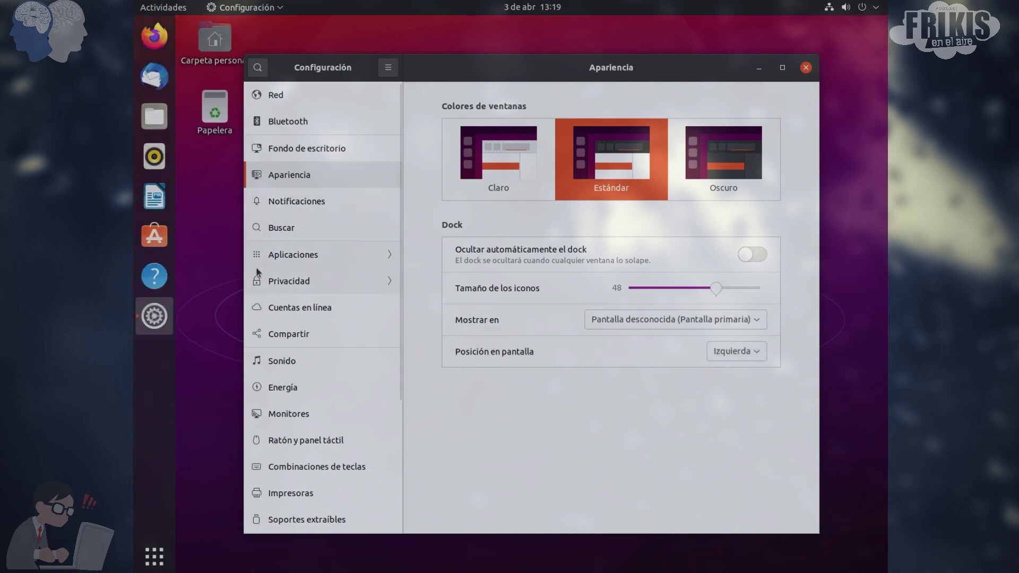
Browse Sonido, Energía and Monitores, then show the Acerca de system information page
click(304, 368)
scroll(537, 238, down, 2)
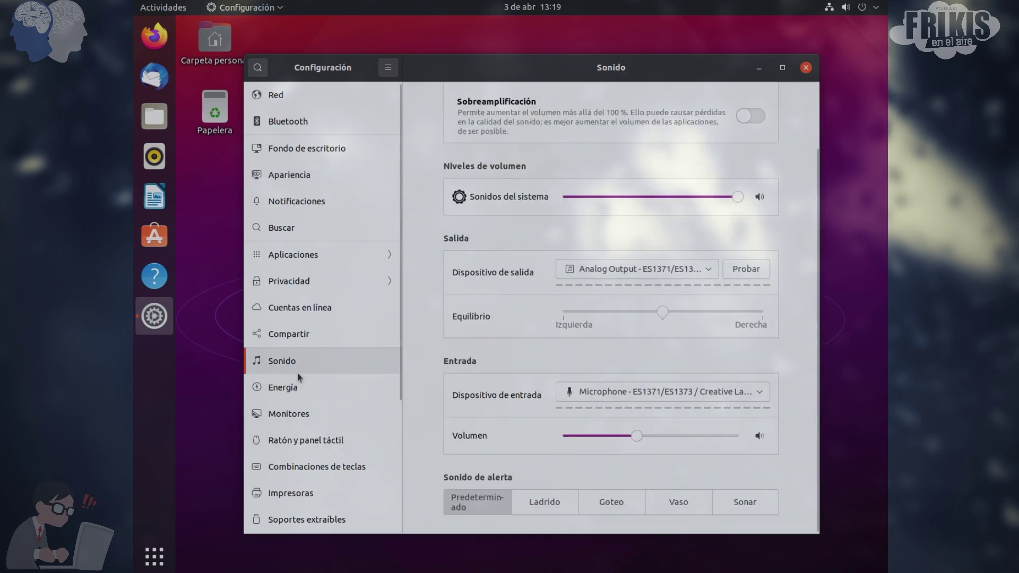
click(304, 394)
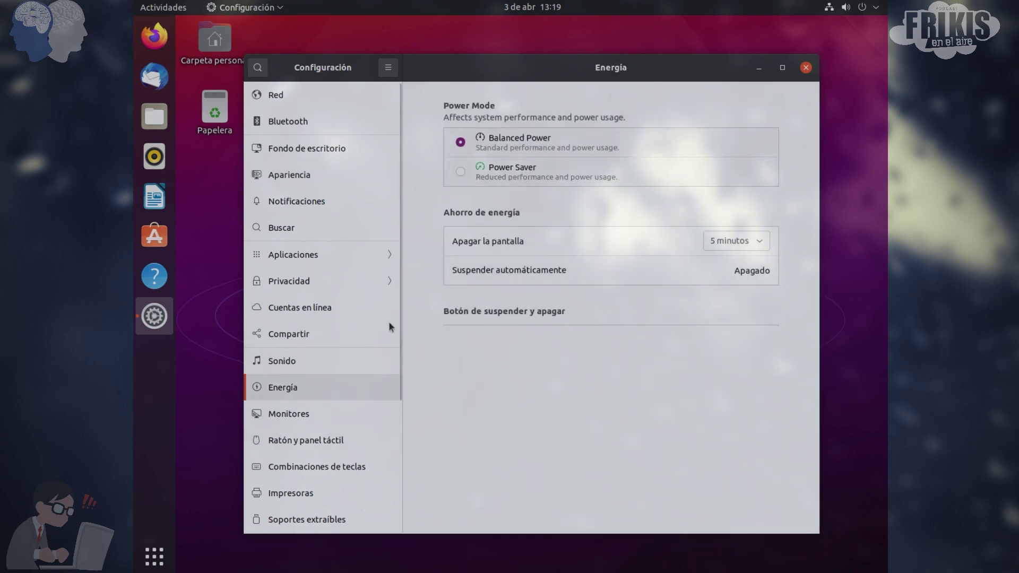
click(313, 419)
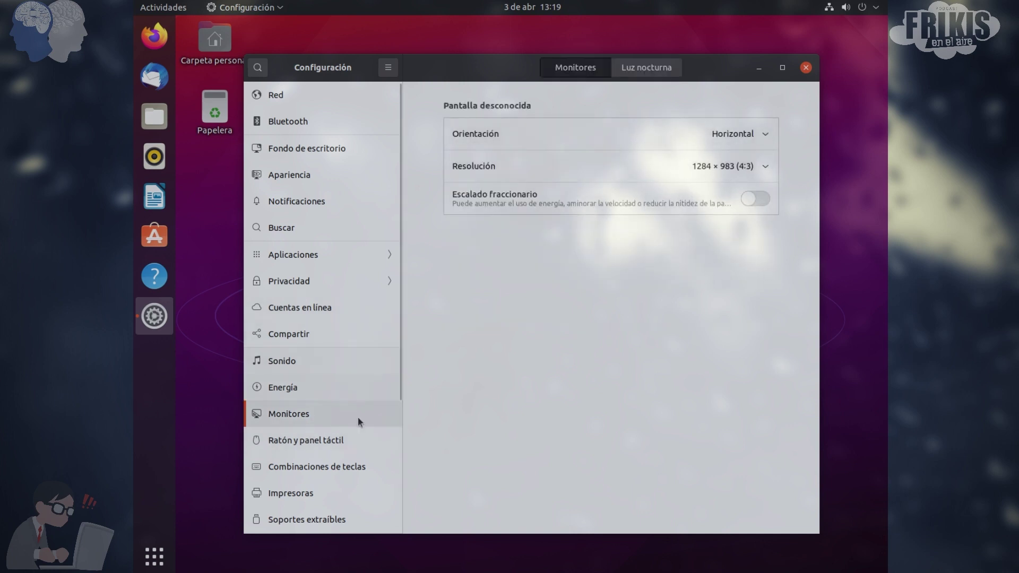
scroll(313, 516, down, 5)
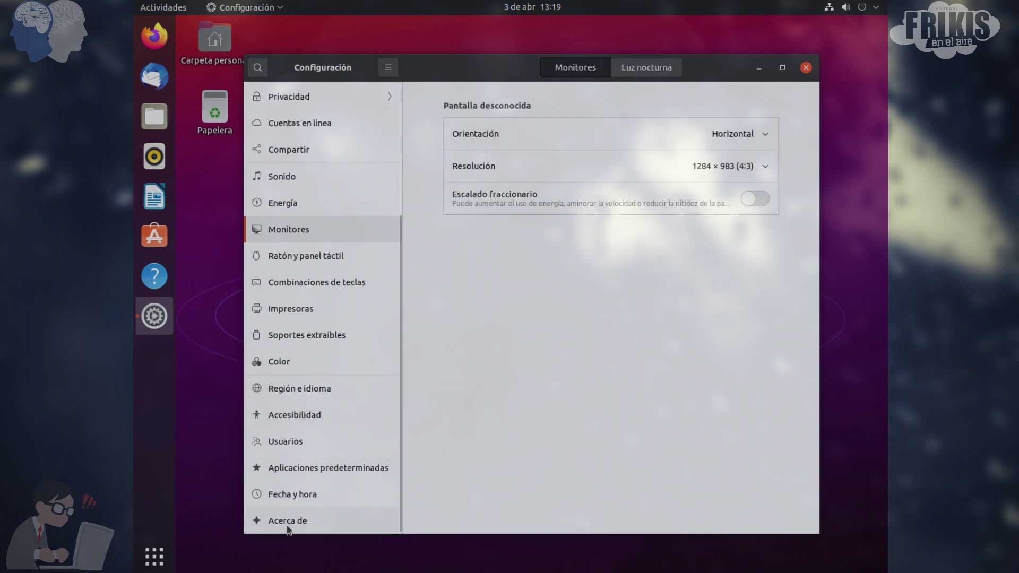
click(308, 521)
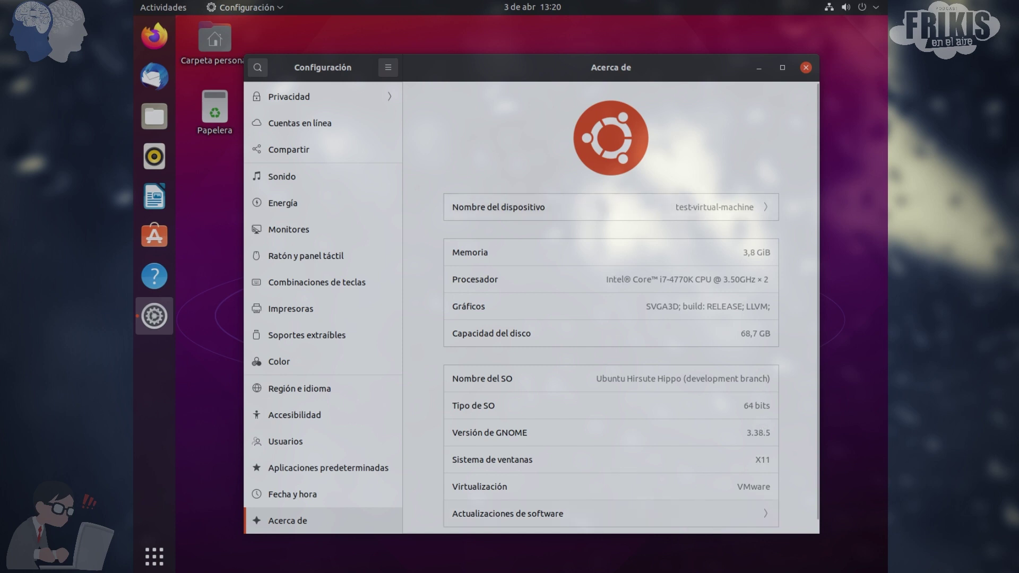
Scroll the Settings sidebar back up on the Acerca de page
scroll(334, 276, up, 2)
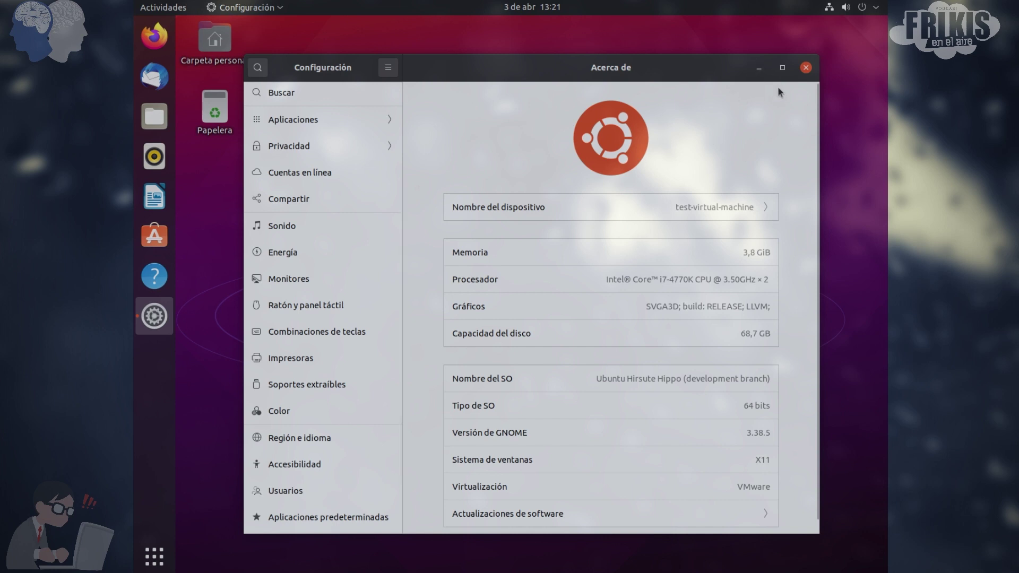
Minimize Settings and browse both pages of the installed-applications grid
click(759, 67)
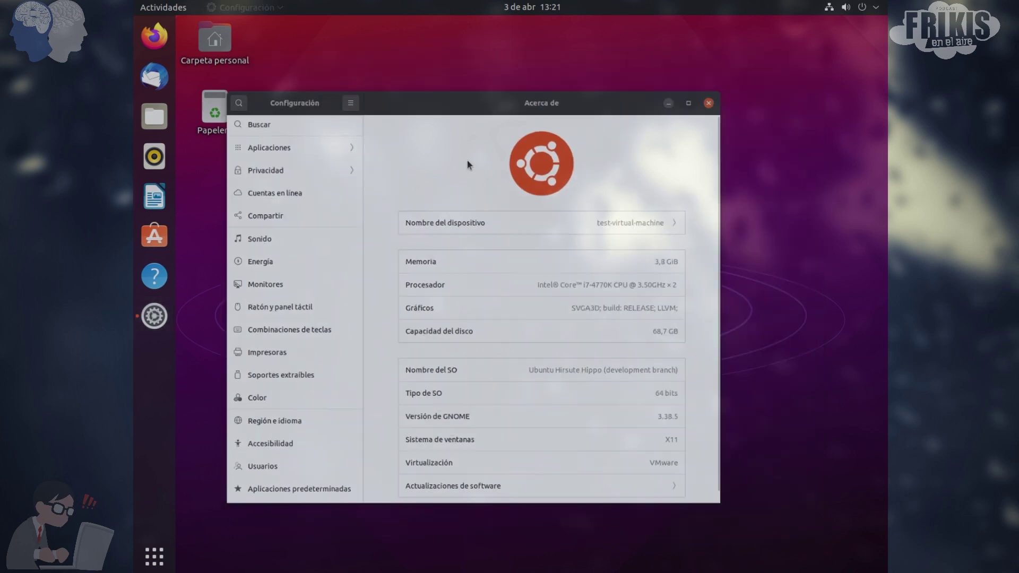
click(154, 556)
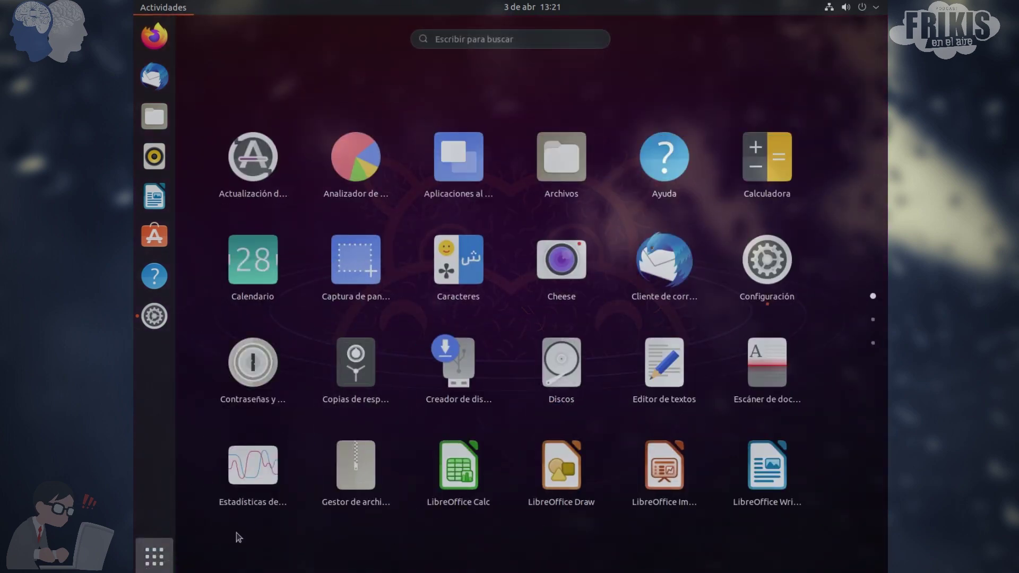
click(163, 554)
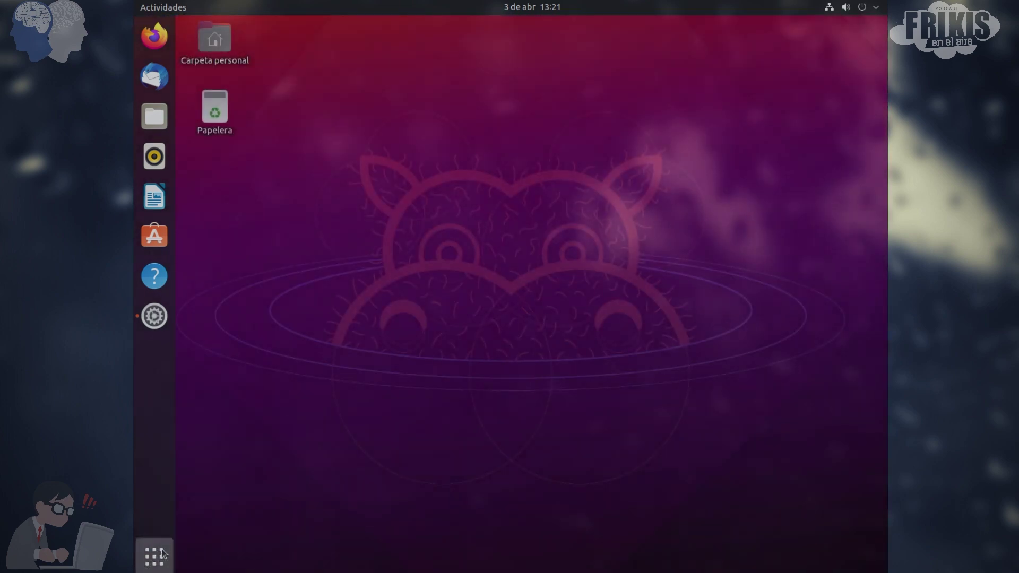
click(163, 553)
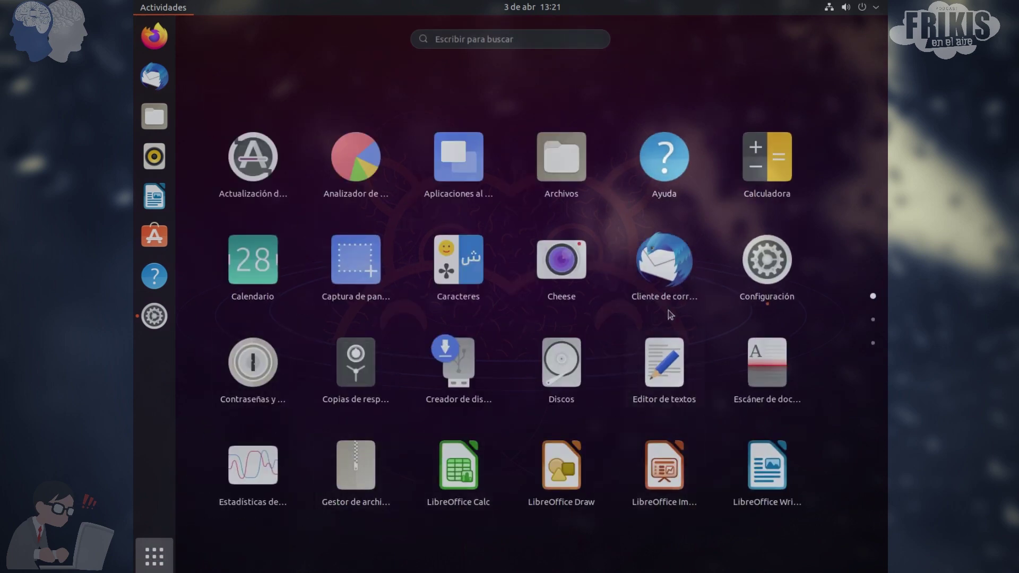
scroll(311, 322, down, 1)
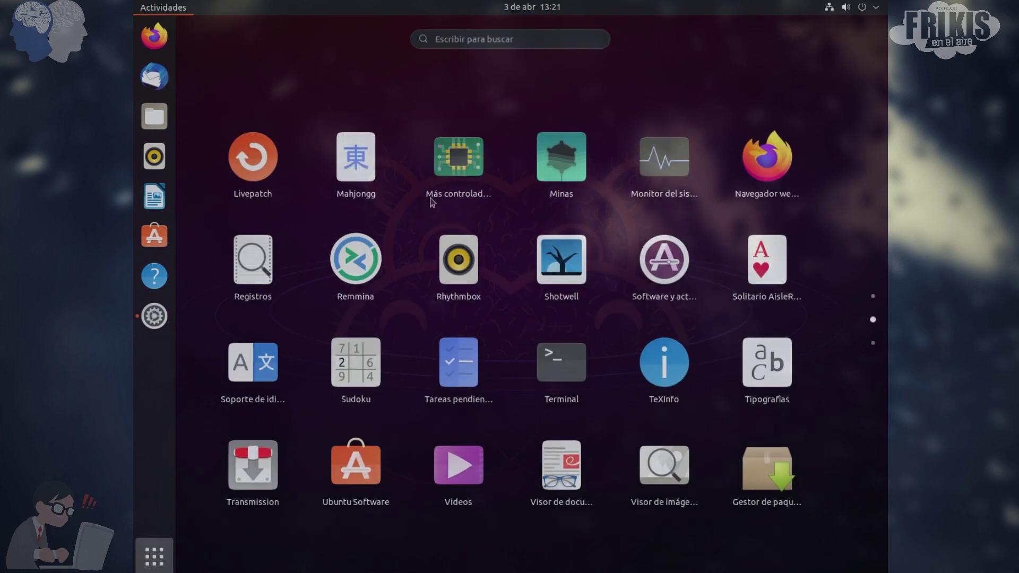
scroll(409, 316, up, 1)
scroll(412, 323, down, 1)
scroll(509, 364, up, 1)
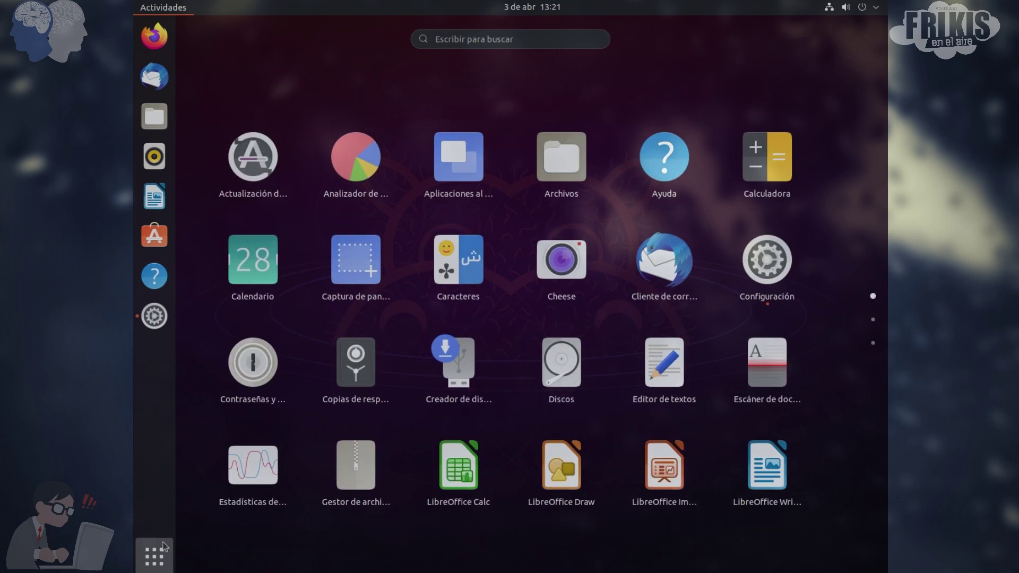
Try launching Ubuntu Software, then bring the application grid back up
click(156, 557)
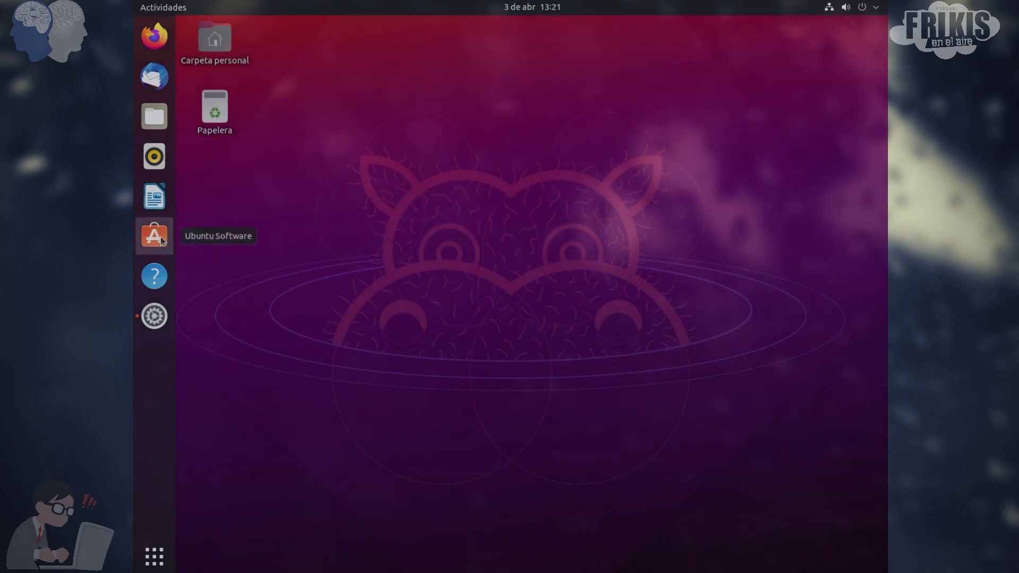
click(159, 236)
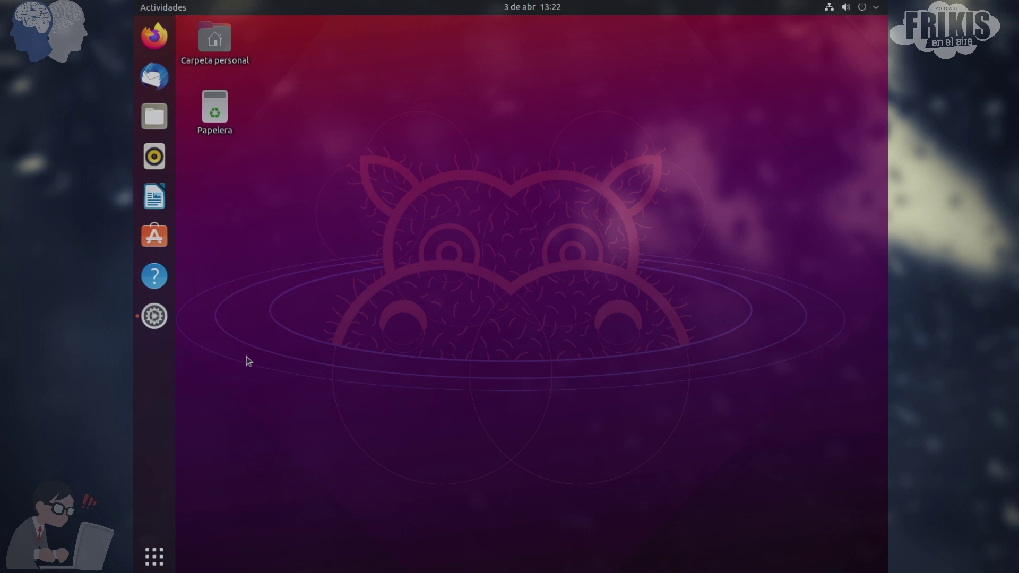
click(155, 556)
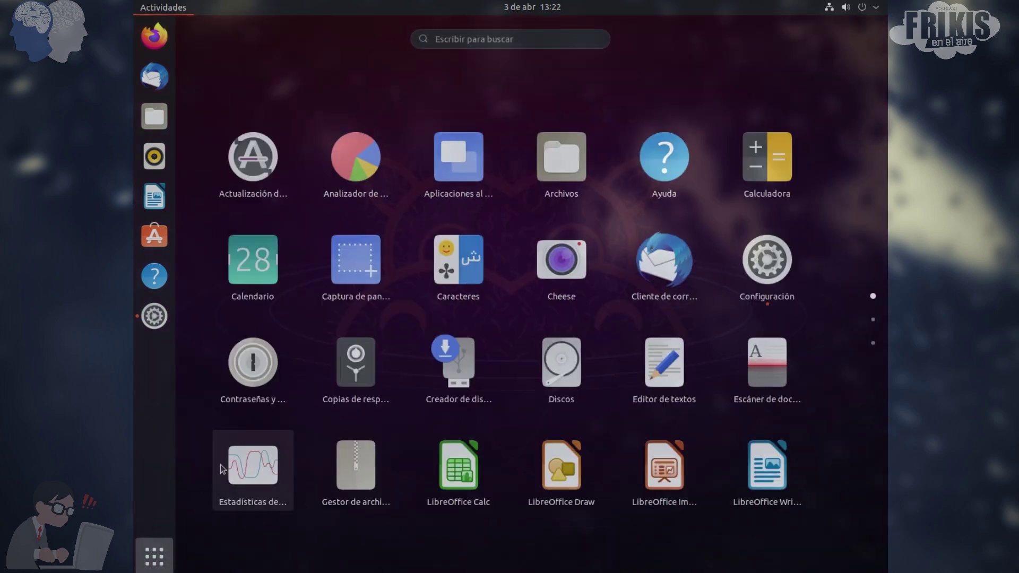
Start LibreOffice Writer on a blank document, dismiss the Consejo del día tip, then close Writer
scroll(265, 420, down, 1)
scroll(256, 408, up, 1)
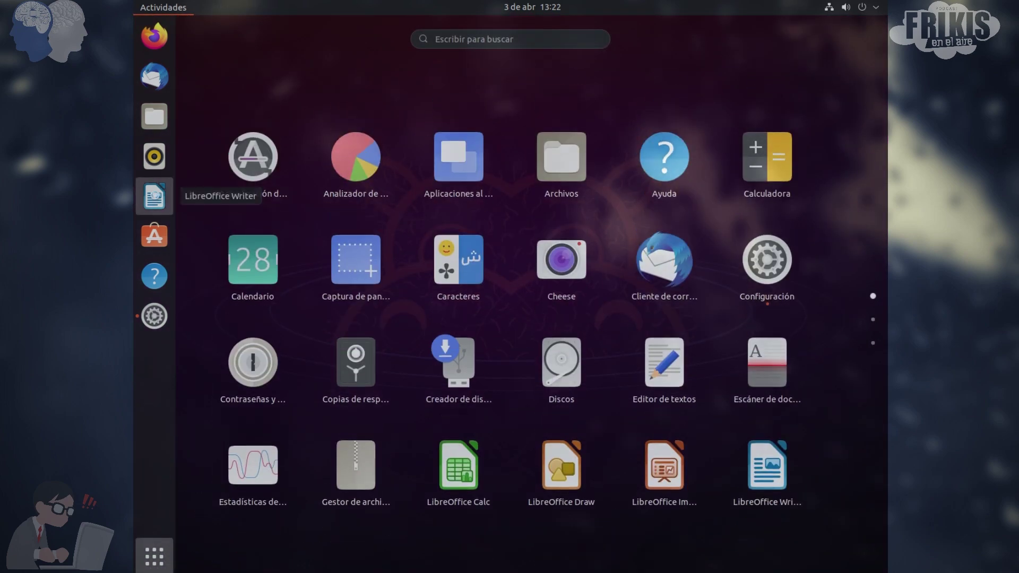
click(154, 196)
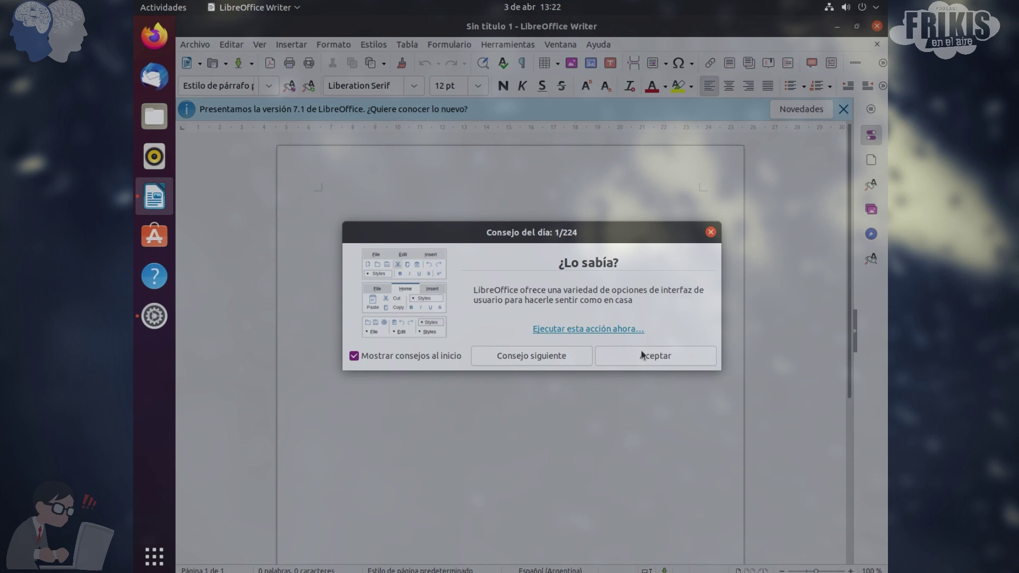
click(656, 358)
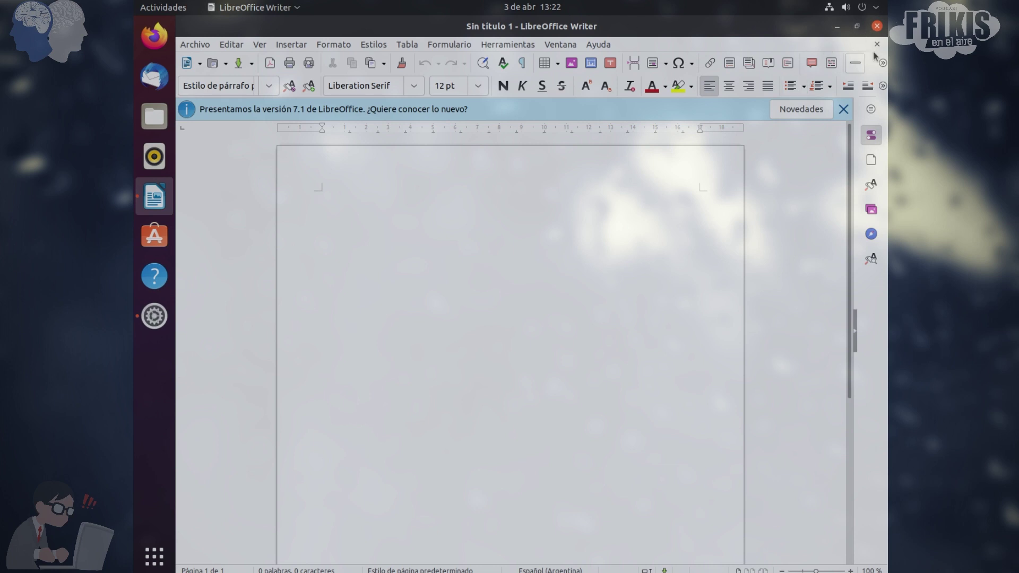
click(876, 26)
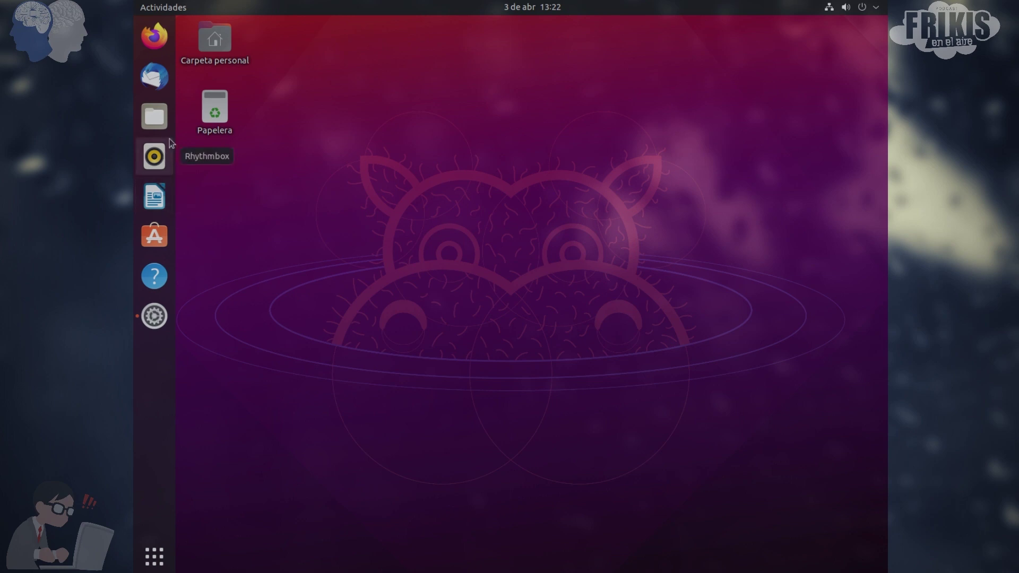
Show the home folder in Files, close it, then start Firefox
click(155, 116)
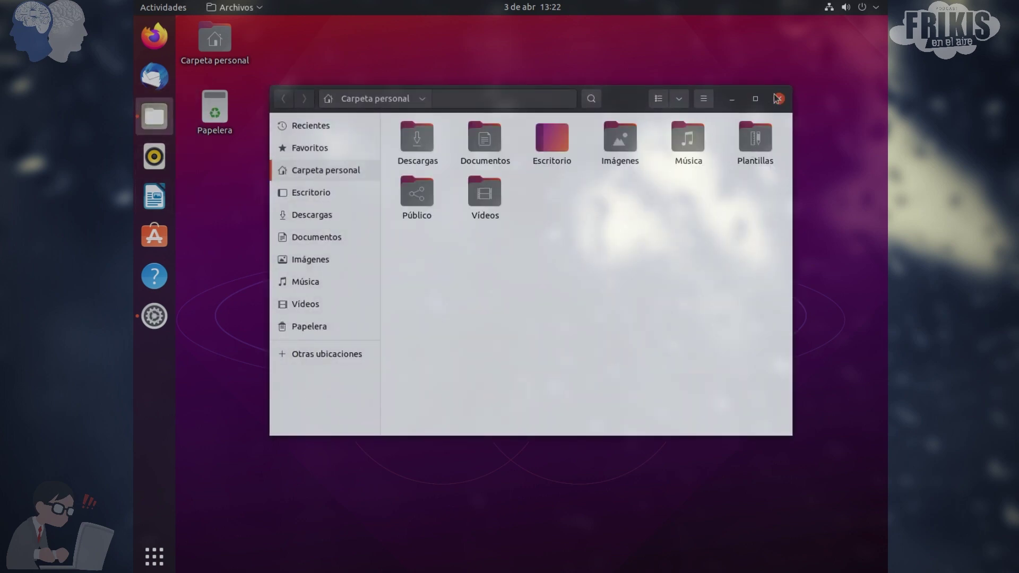
click(777, 99)
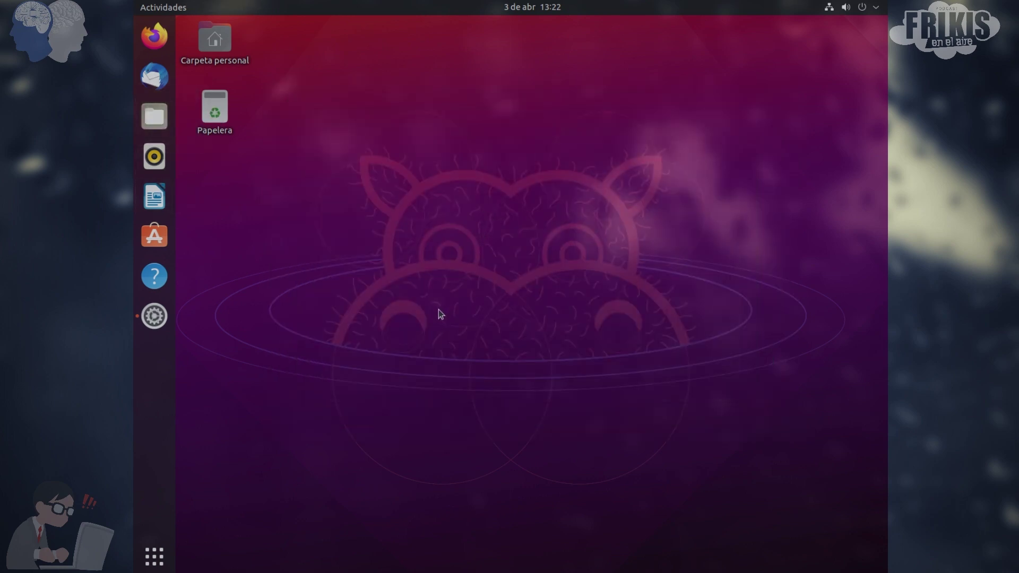
click(154, 35)
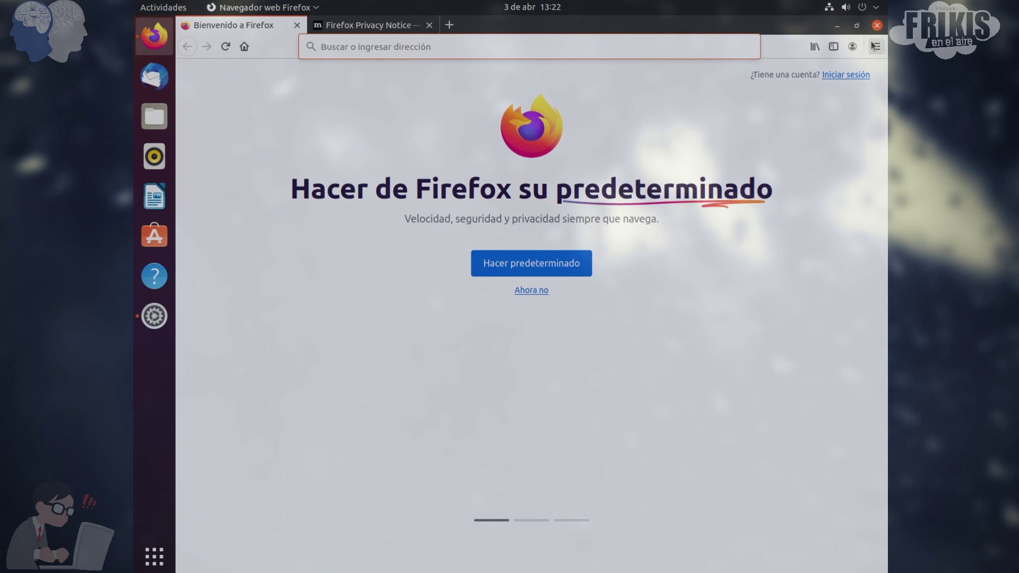
Confirm Firefox is version 87.0 (64-bit), then quit it, closing both tabs
click(876, 47)
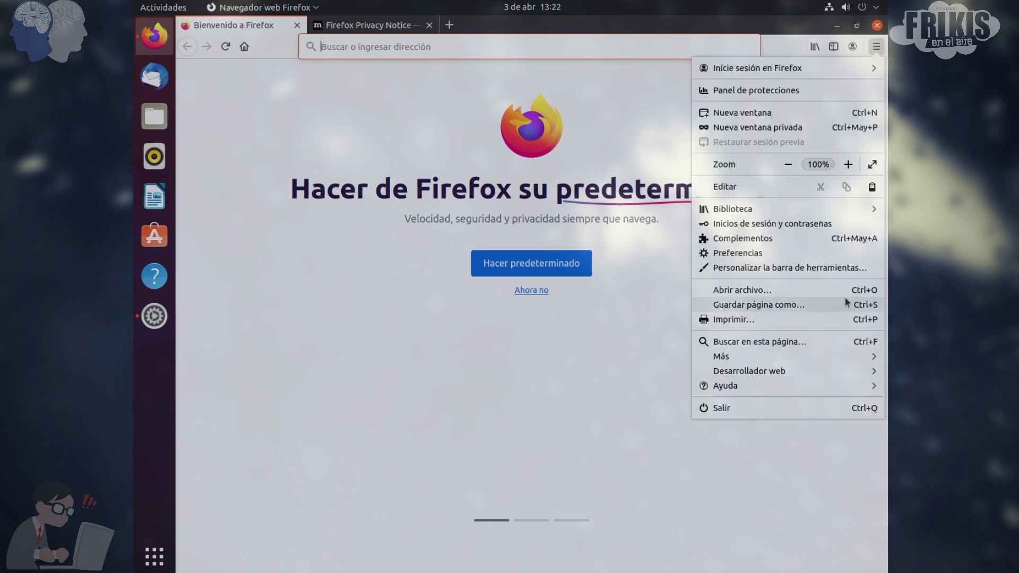
click(728, 387)
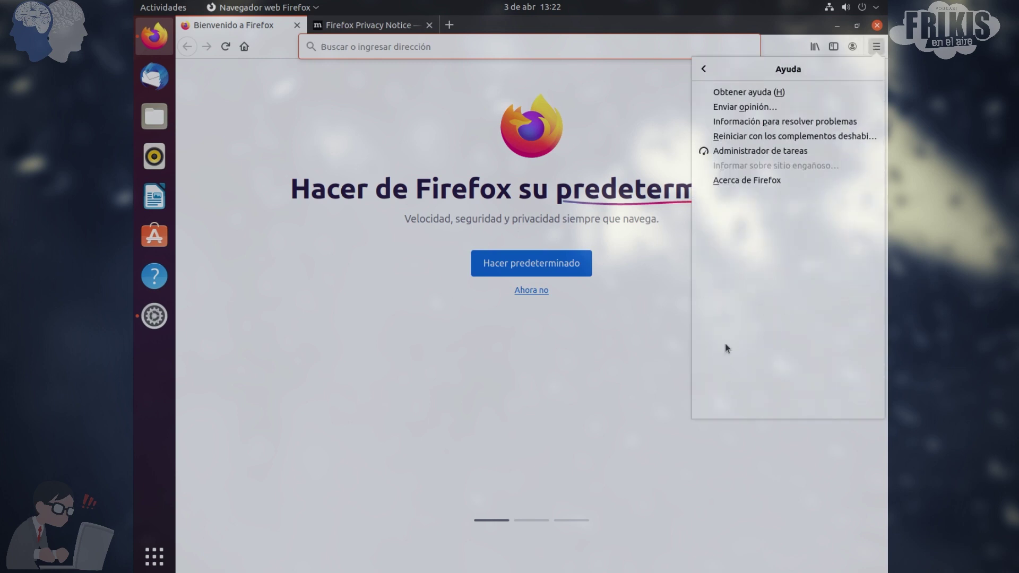
click(746, 180)
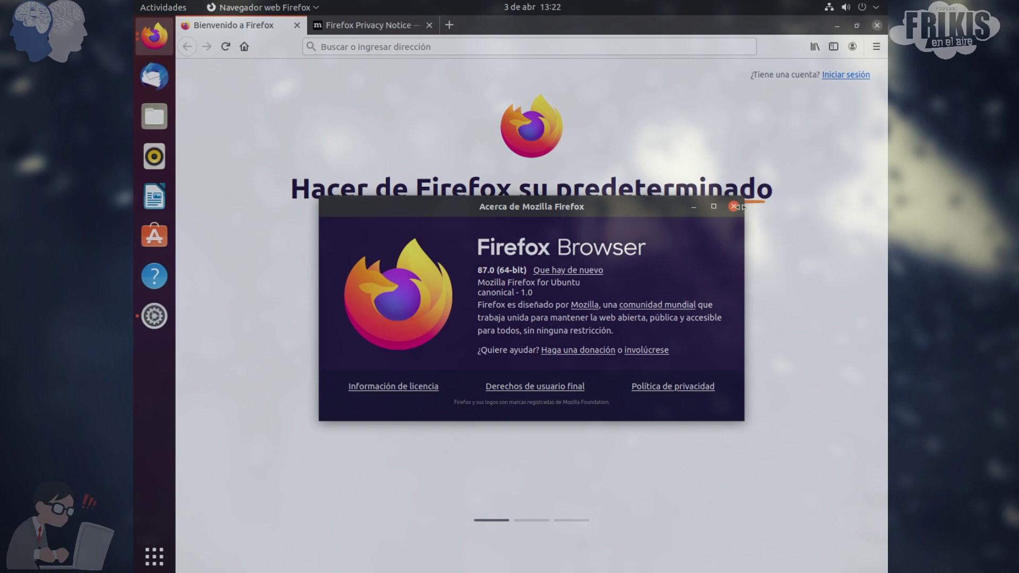
click(734, 207)
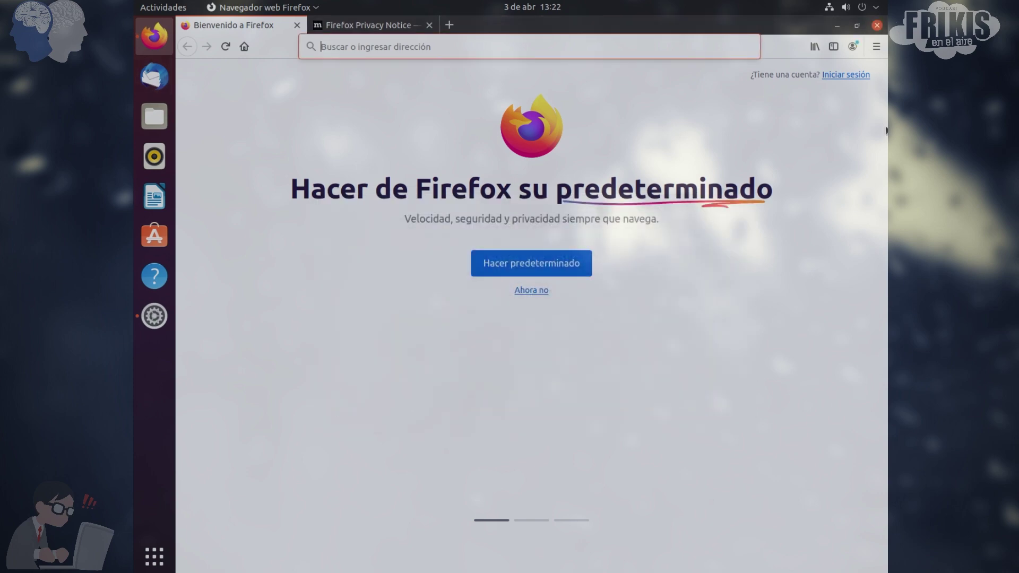
click(876, 25)
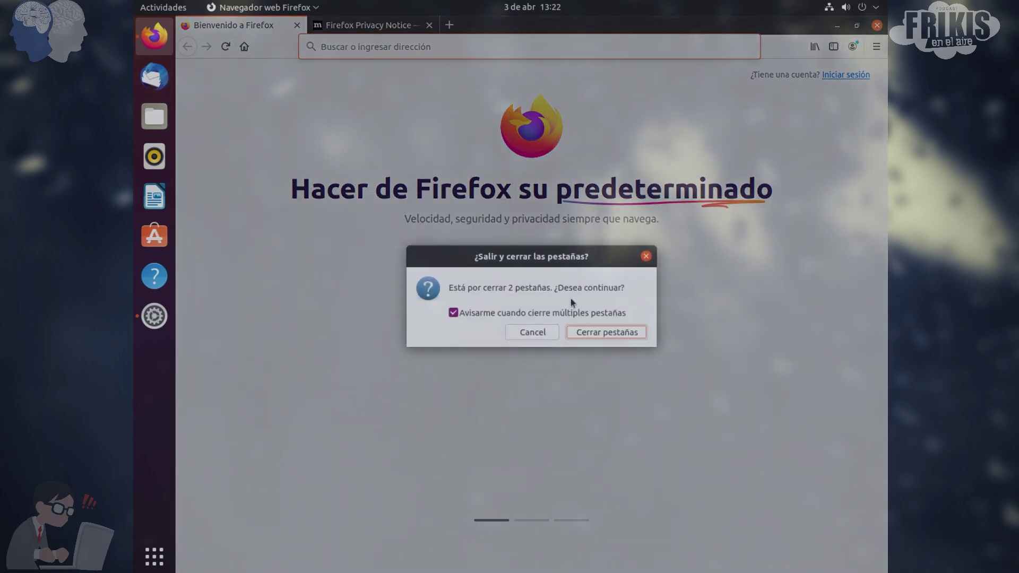
click(591, 332)
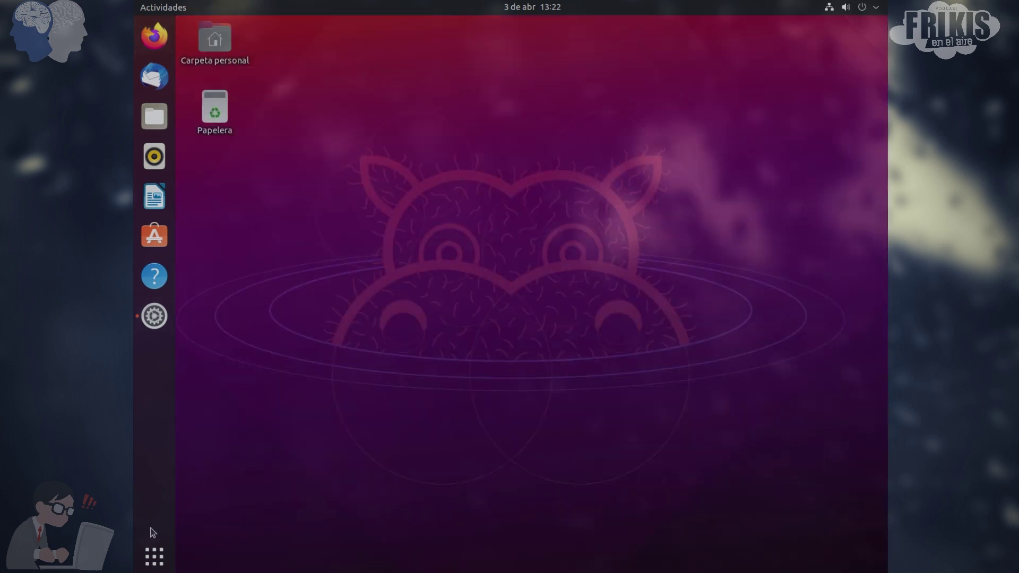
Review Más controladores, showing VMware SVGA II Adapter on open-vm-tools, then close Software y actualizaciones
click(154, 552)
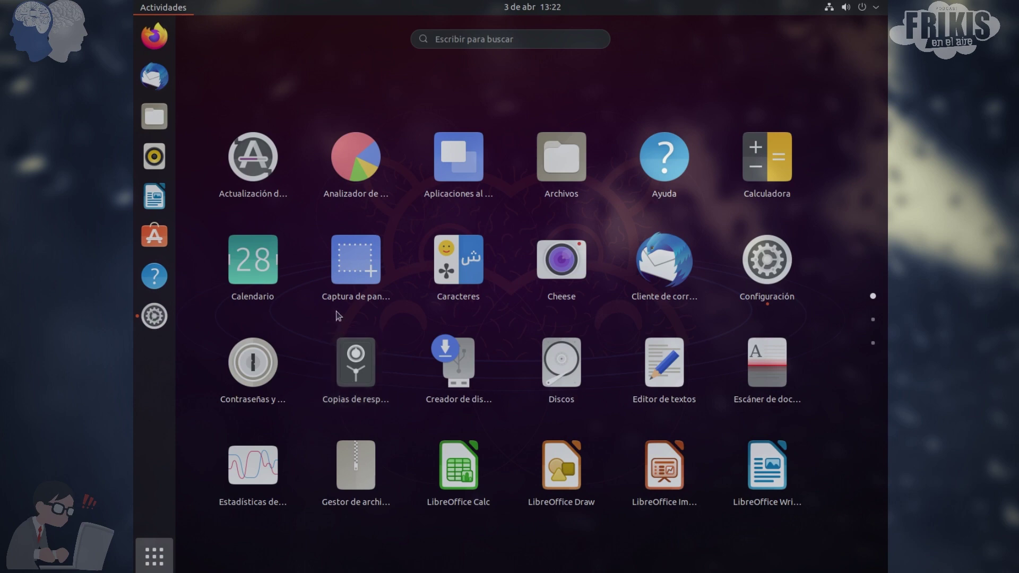
scroll(336, 311, down, 1)
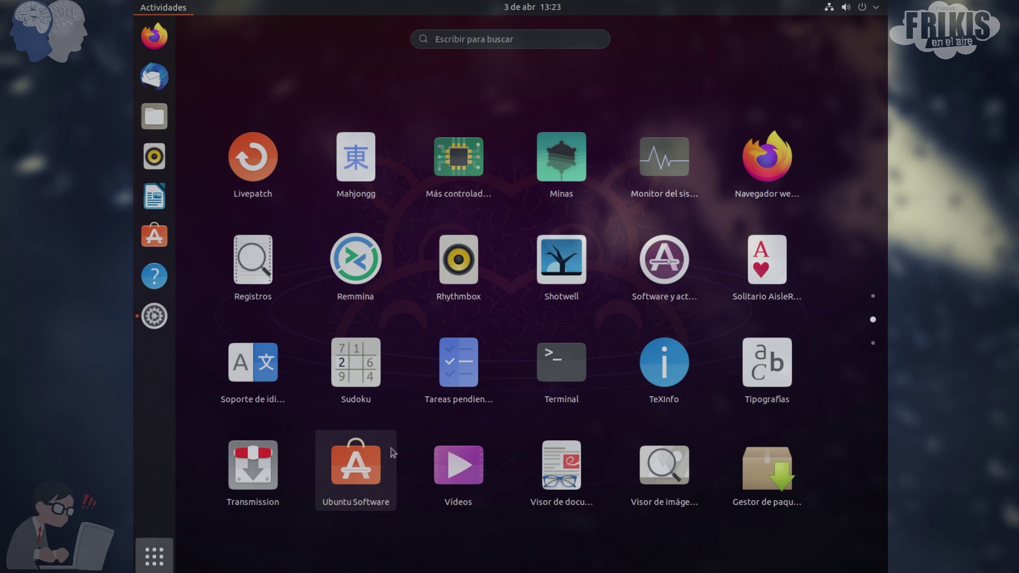
click(459, 160)
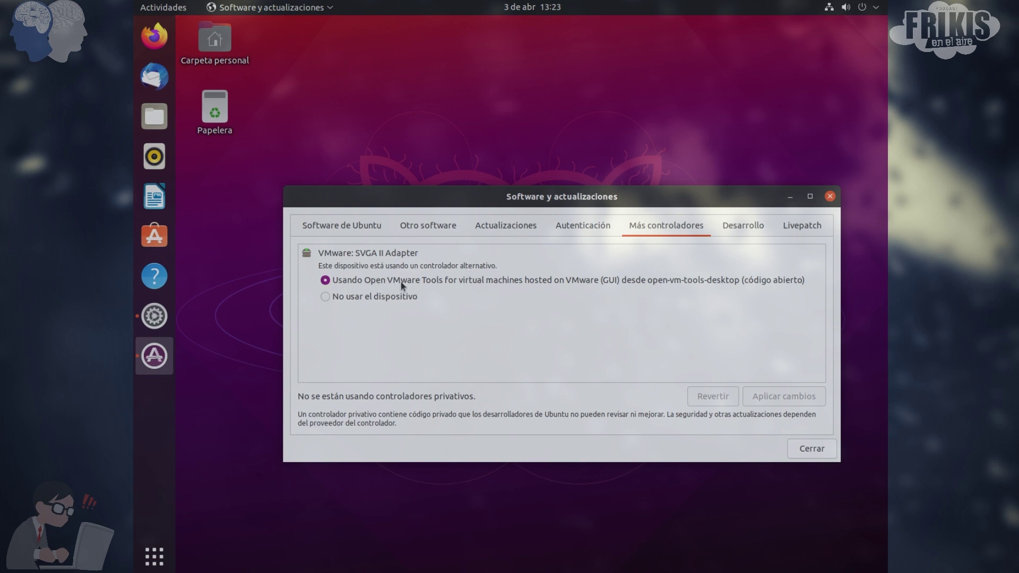
click(830, 197)
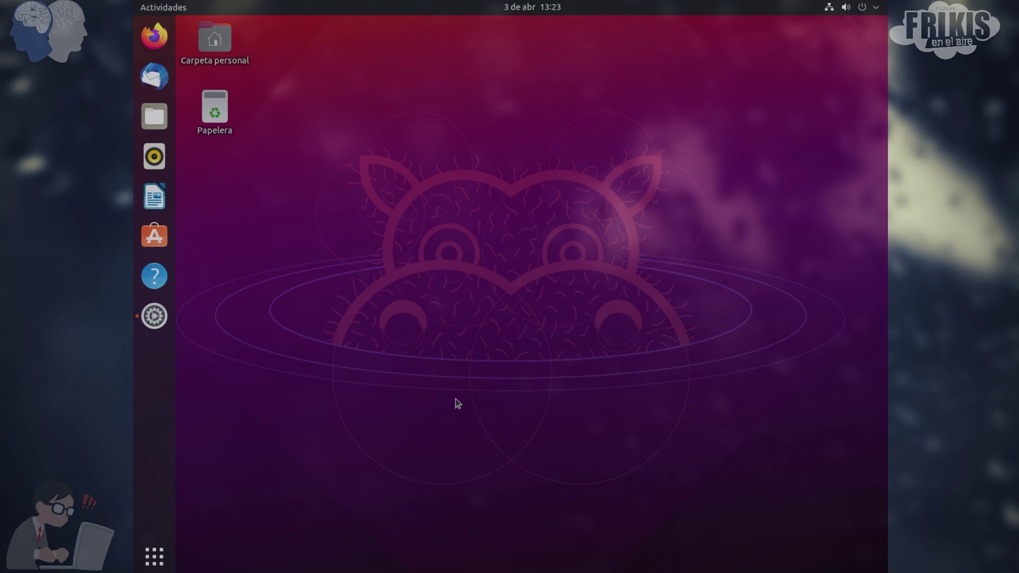
Review the About page (Ubuntu Hirsute Hippo, GNOME 3.38.5, X11 on VMware), then close Settings
click(154, 555)
click(154, 555)
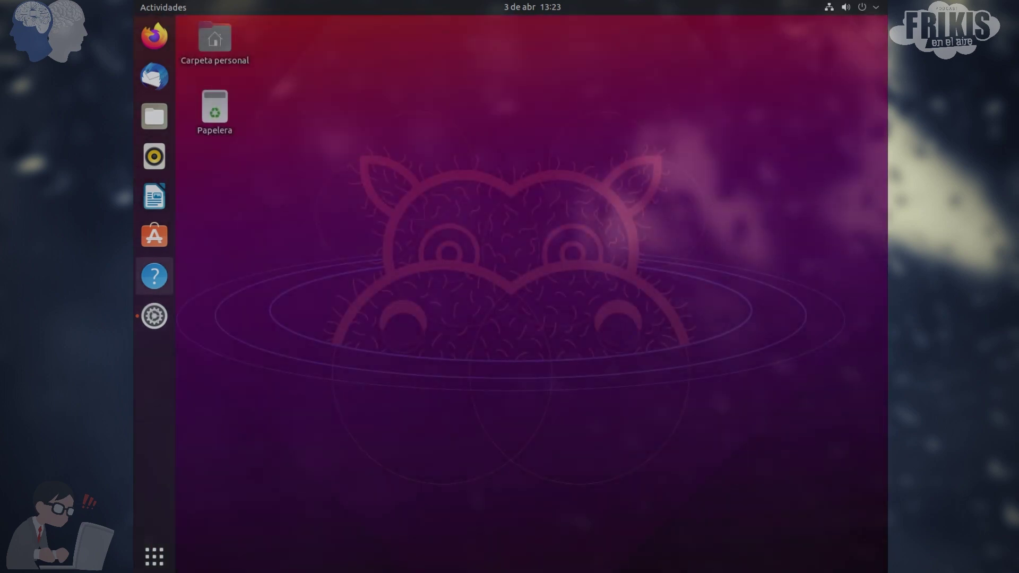
click(155, 331)
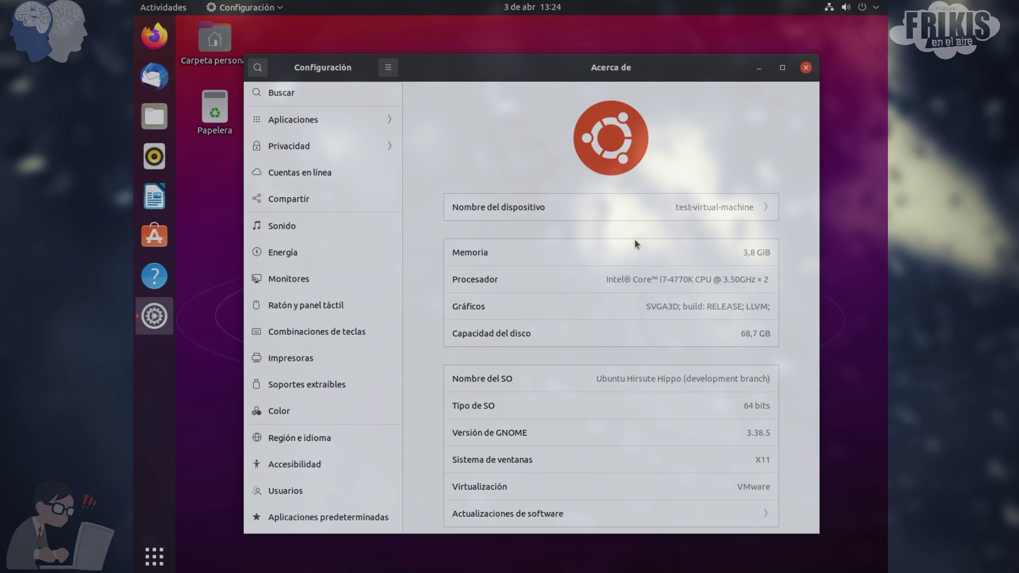
click(805, 68)
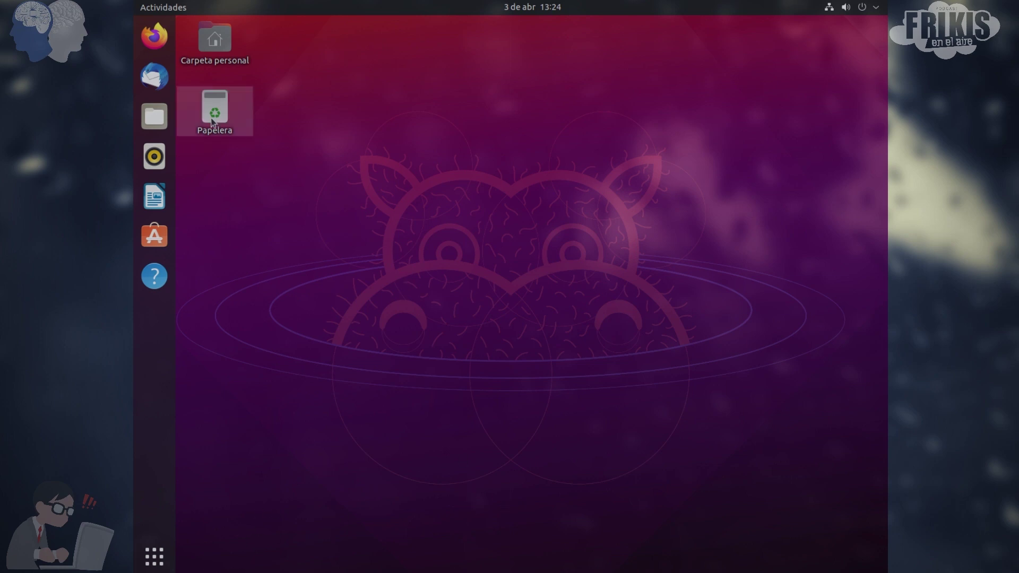
Open Files on the personal folder, then close it to leave the bare desktop
click(154, 116)
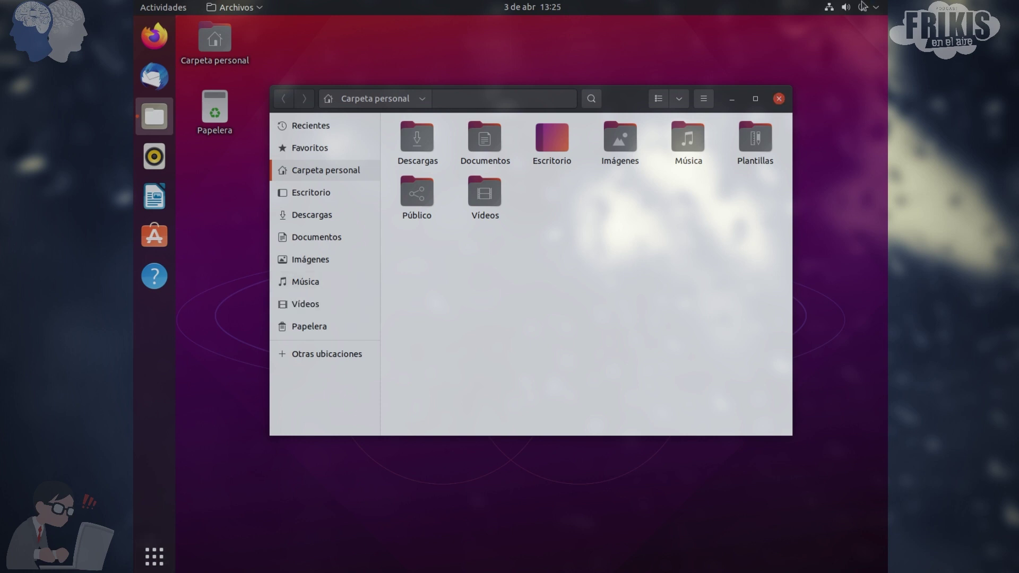
click(779, 99)
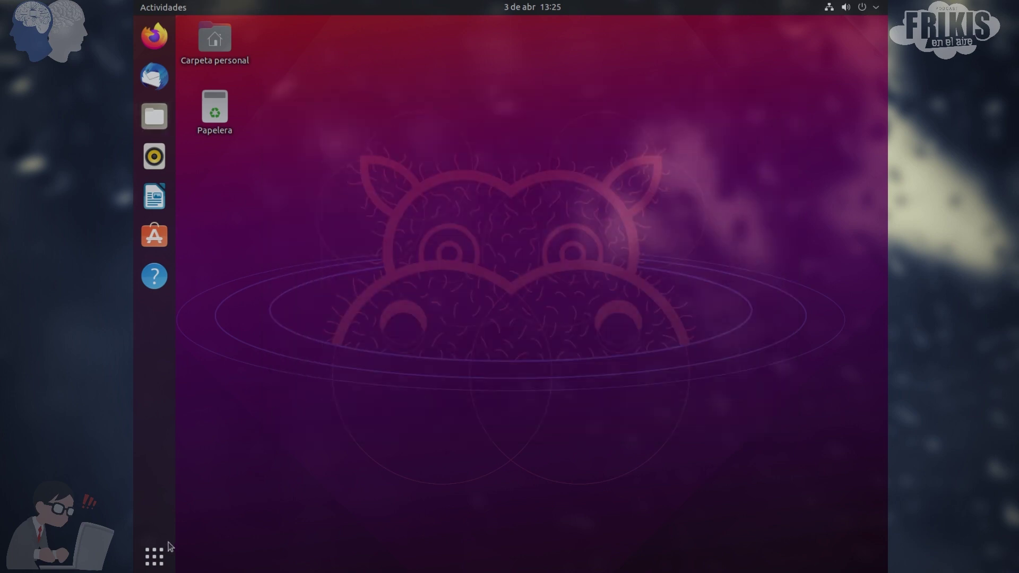
Launch Retoques (GNOME Tweaks) from the application grid and move its window higher
click(154, 557)
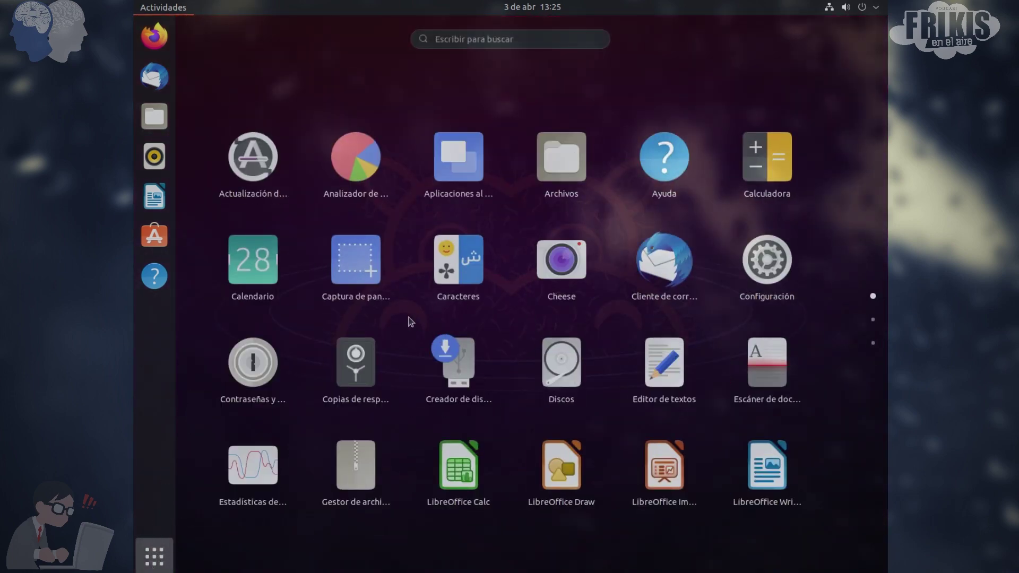
scroll(421, 364, down, 1)
scroll(422, 364, down, 1)
scroll(428, 373, up, 1)
scroll(428, 373, down, 1)
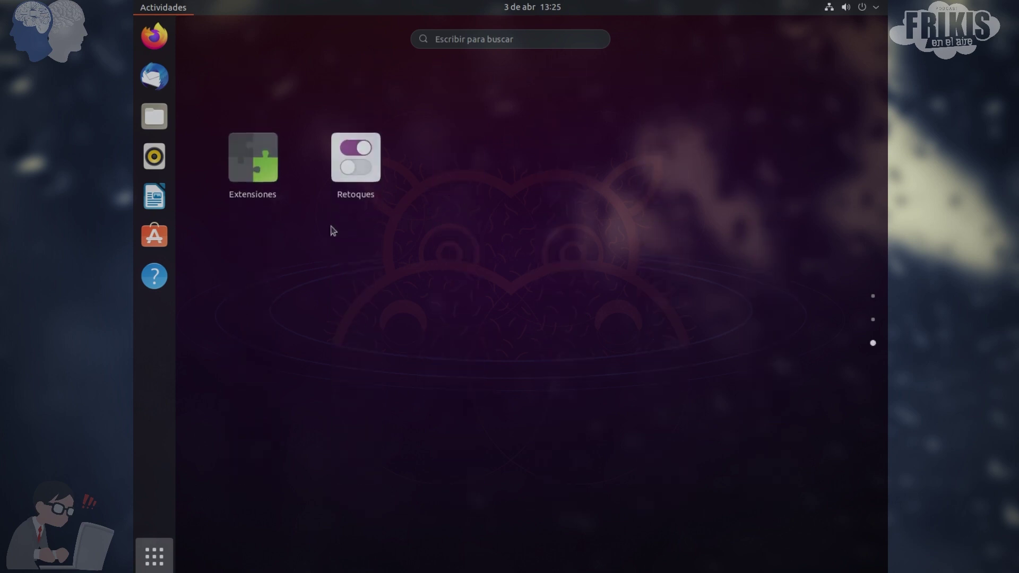
click(367, 179)
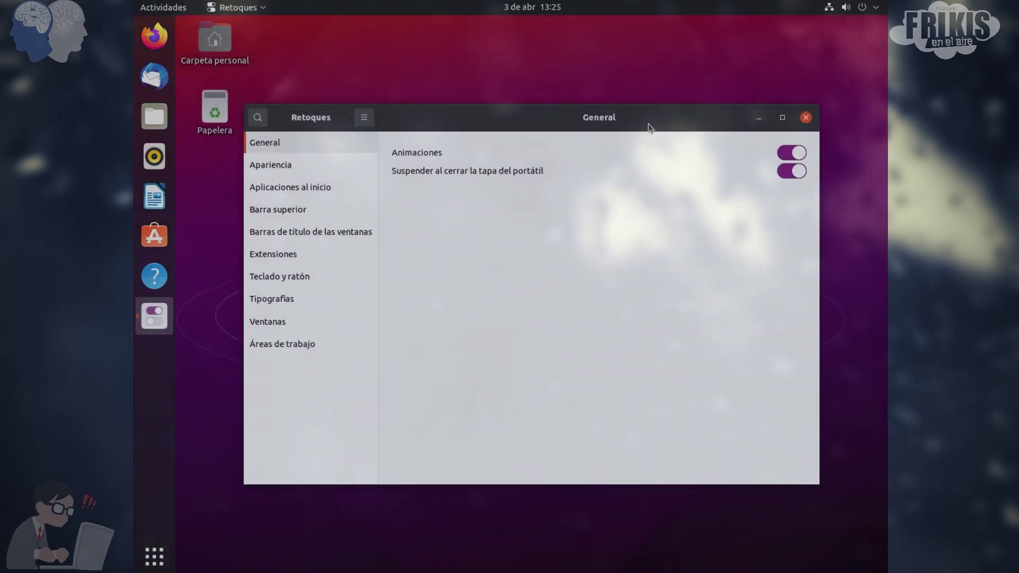
drag(648, 123, 653, 89)
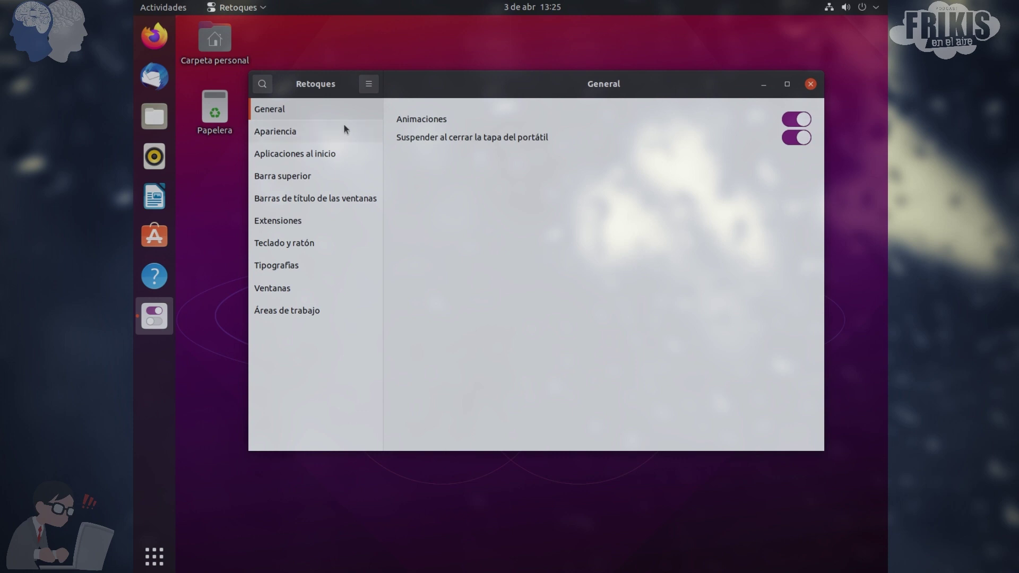
Under Apariencia, keep Adwaita for applications and Yaru for icons, then minimise Tweaks
click(287, 132)
click(731, 141)
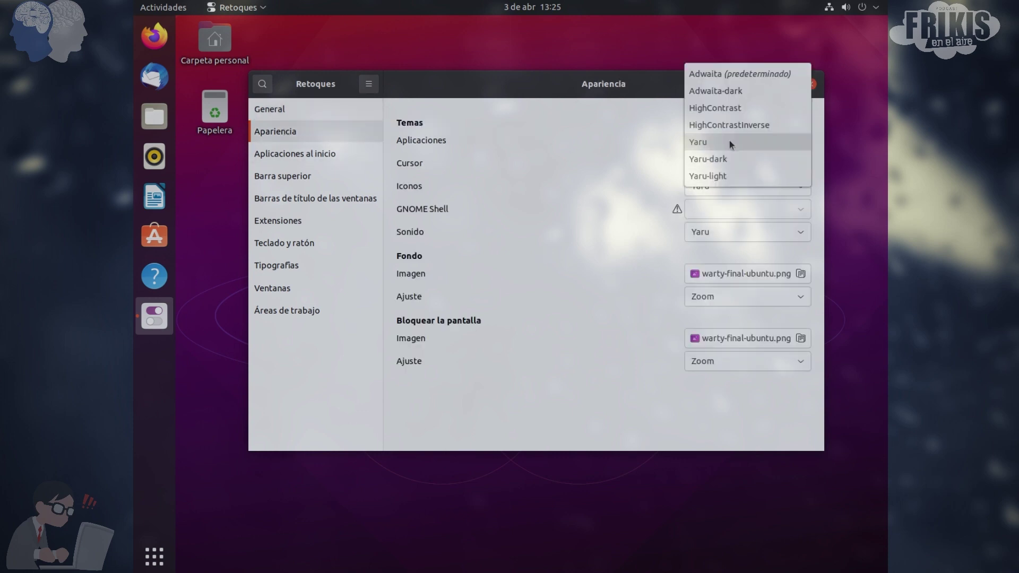
click(739, 75)
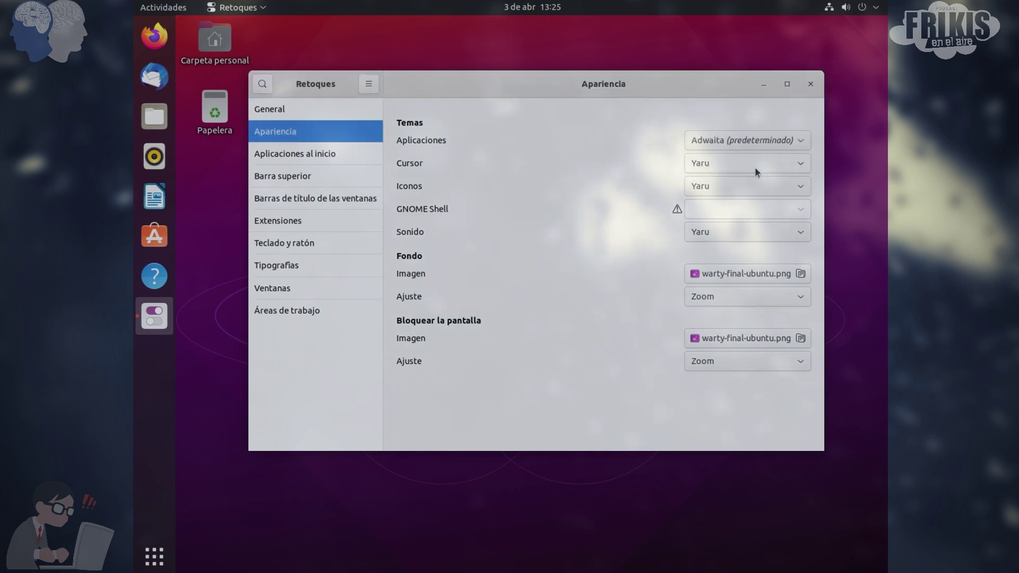
click(731, 182)
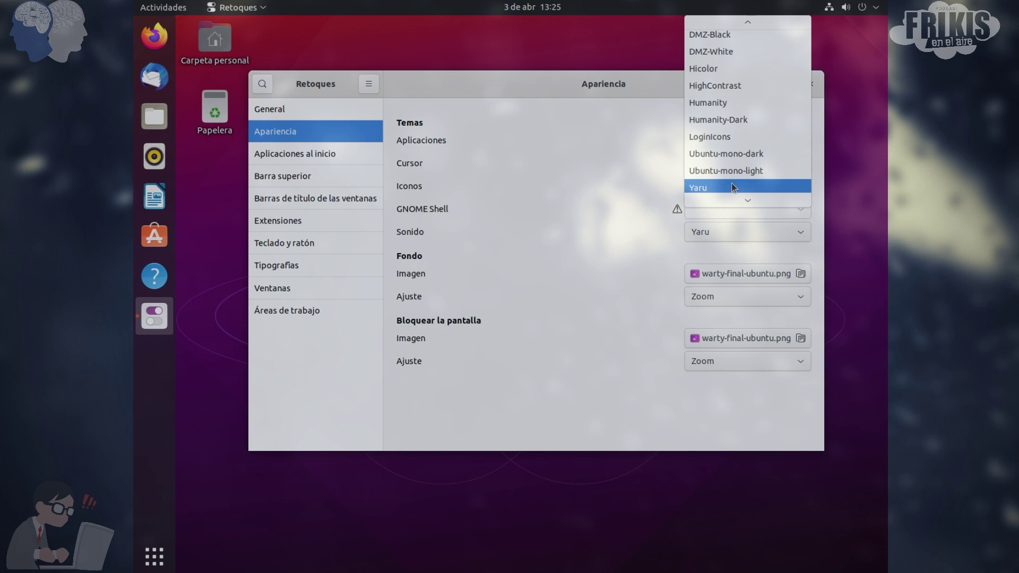
click(731, 183)
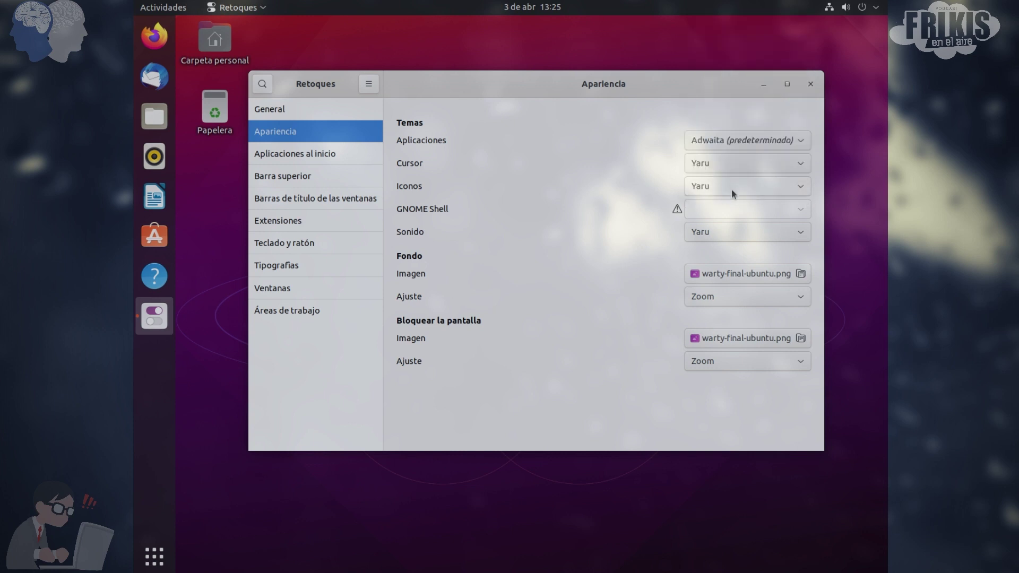
click(764, 85)
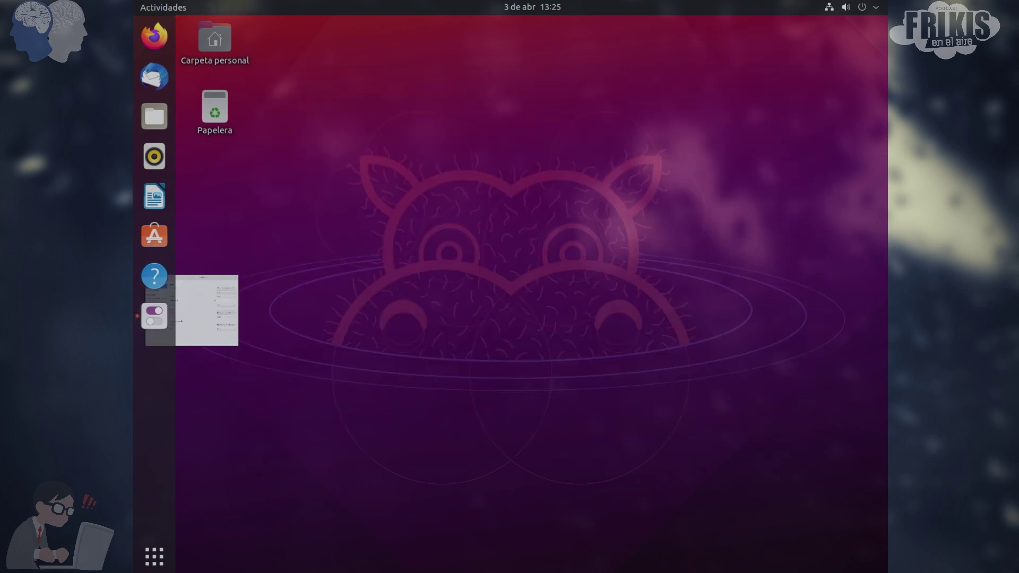
Show the application grid and scroll back and forth between its pages
click(154, 556)
scroll(545, 275, down, 1)
scroll(546, 292, up, 1)
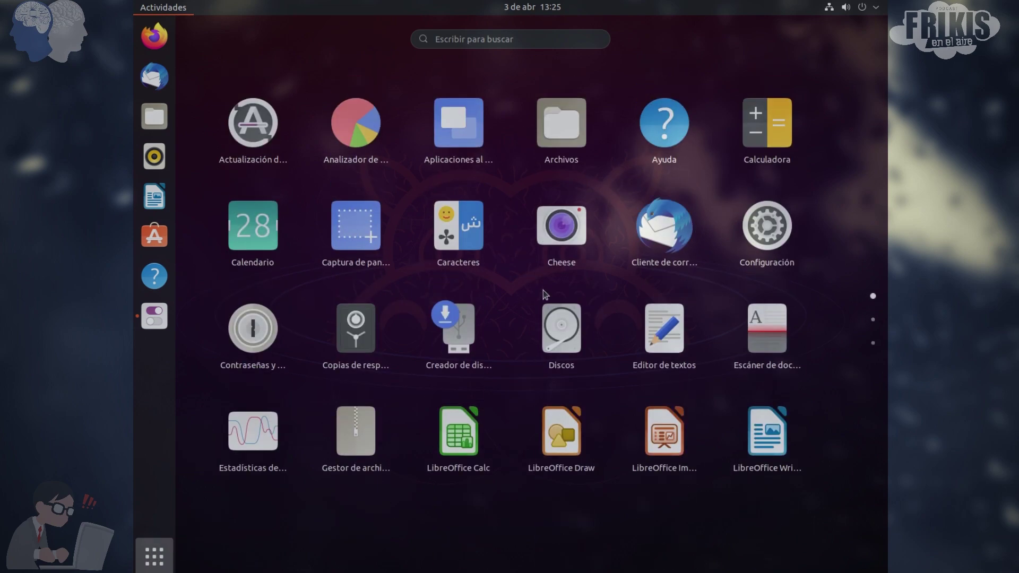
scroll(519, 303, down, 2)
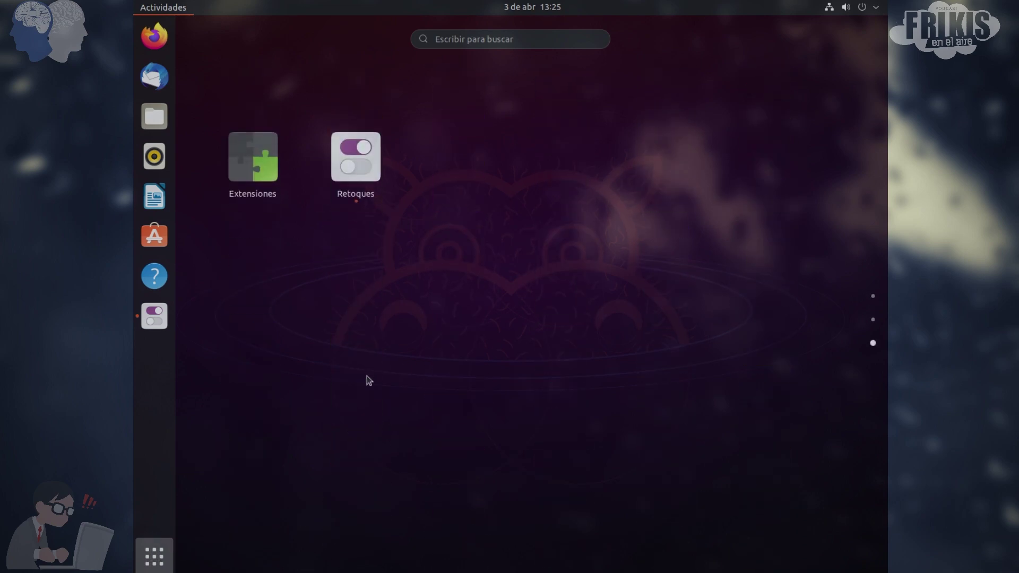
scroll(366, 378, up, 1)
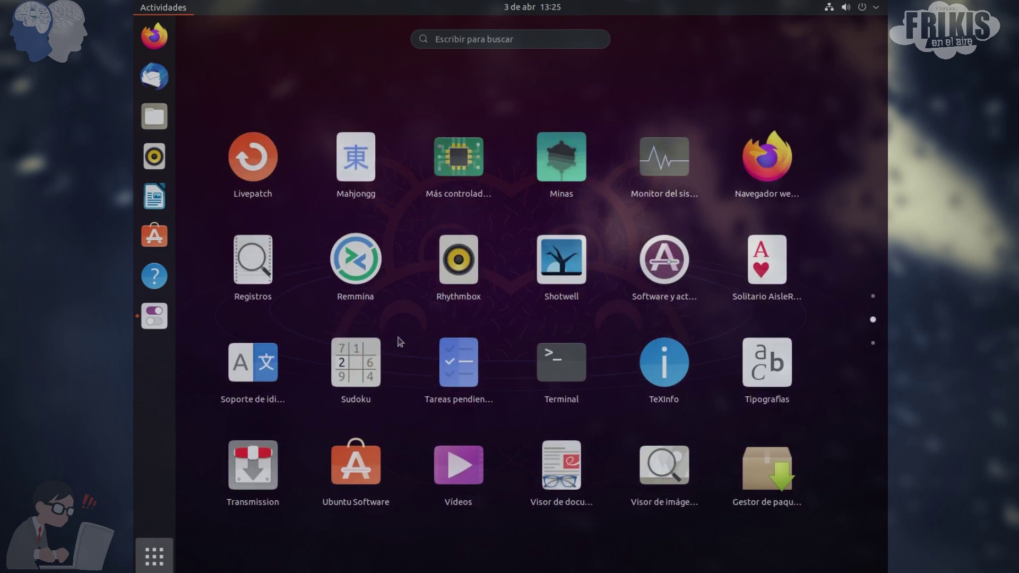
scroll(398, 335, up, 1)
In Terminal, run sudo apt install synaptic with the admin password; 0.90.2 is already newest
scroll(530, 340, down, 1)
click(552, 355)
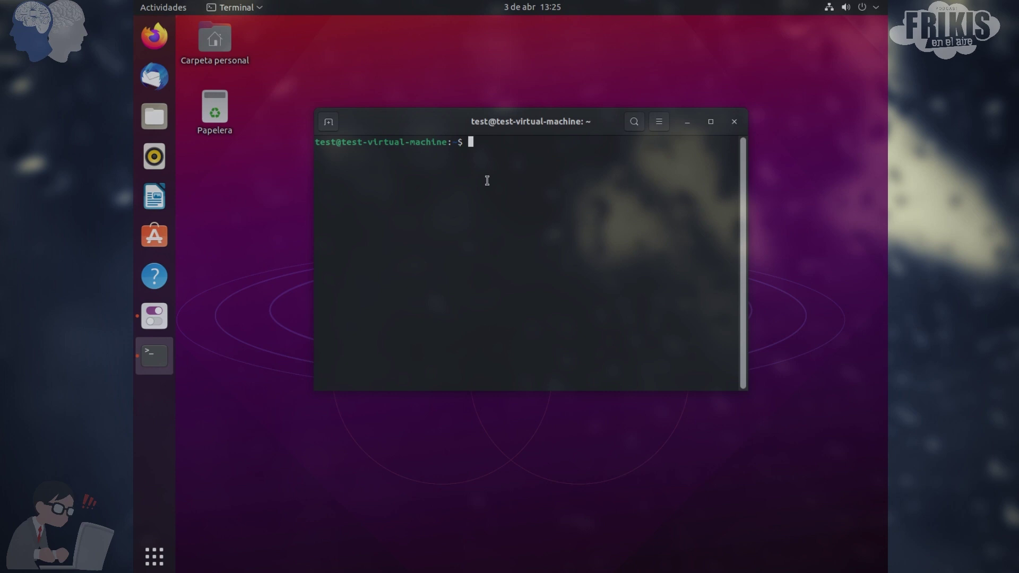
text(sudo apt install synaptic)
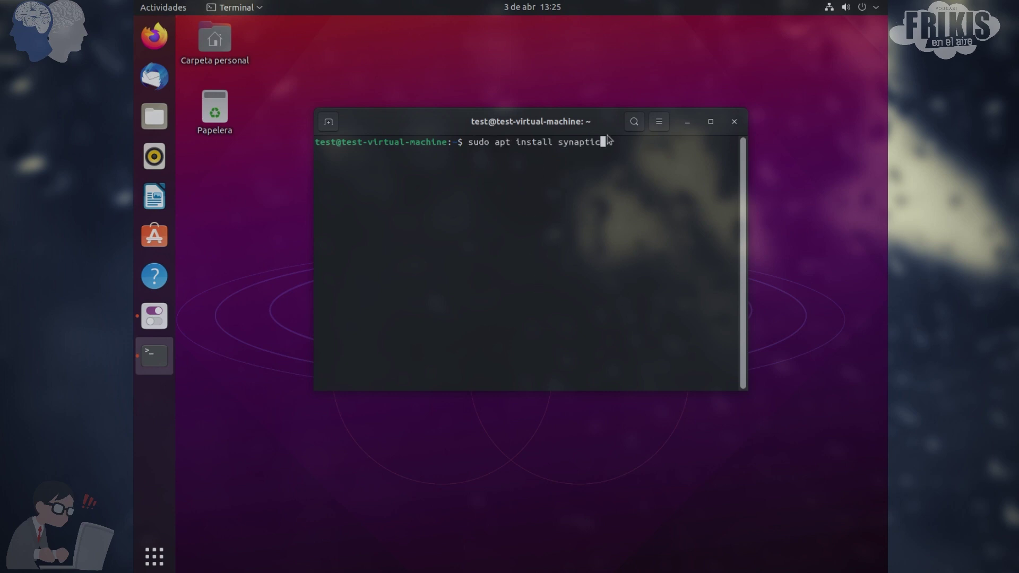
key(Return)
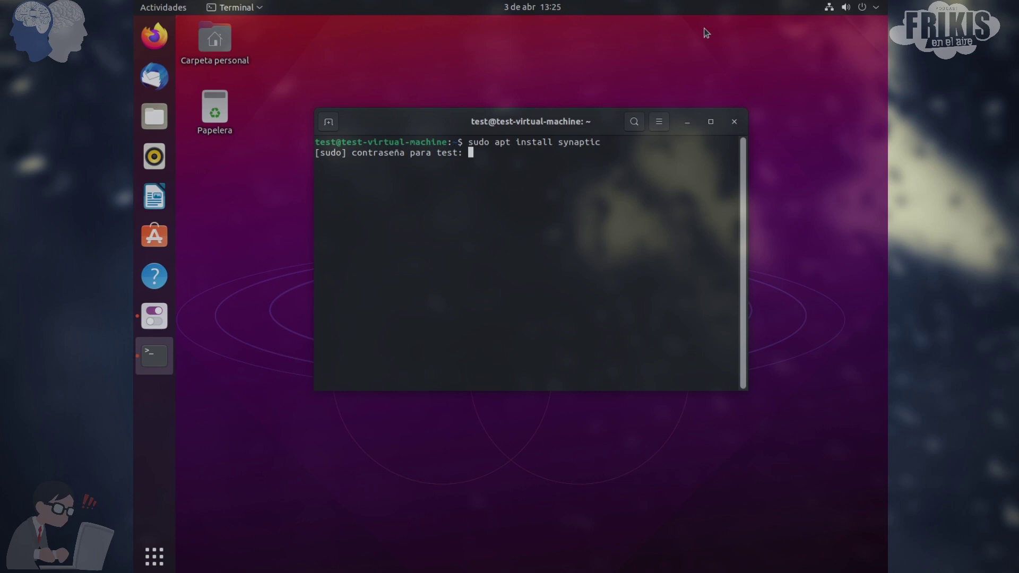
key(Return)
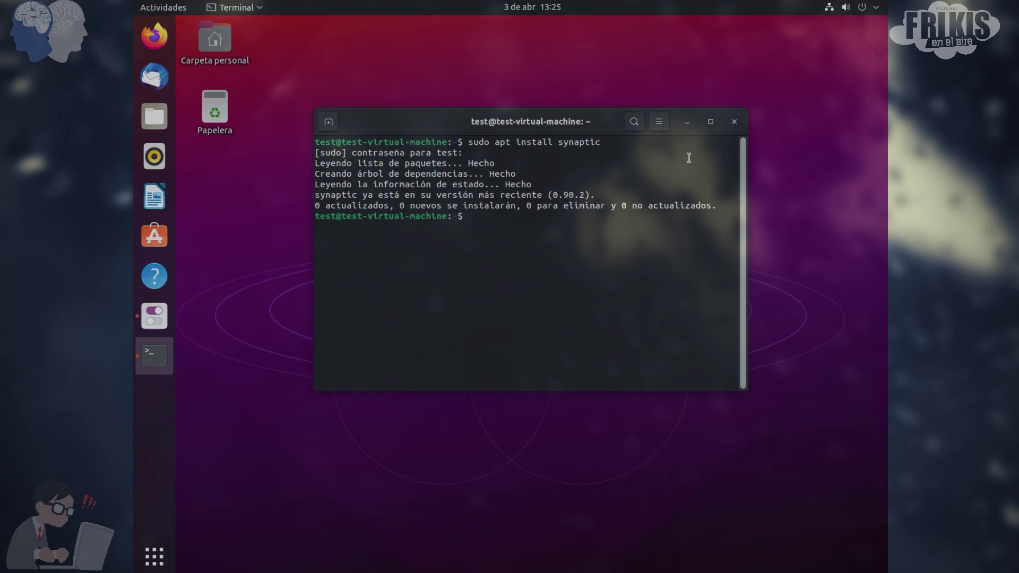
Close the Terminal and search the application grid for 'syl'
click(734, 122)
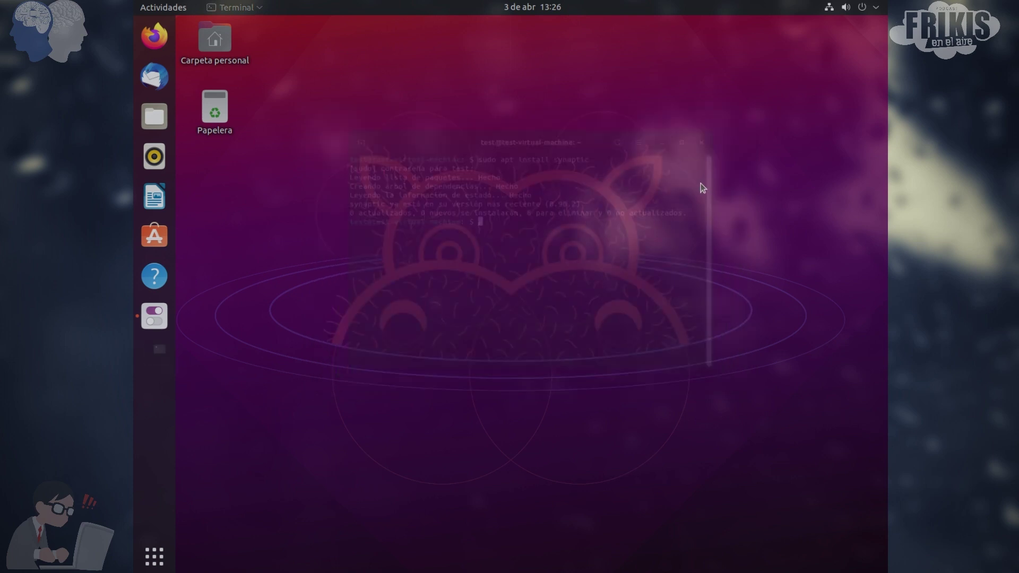
click(154, 556)
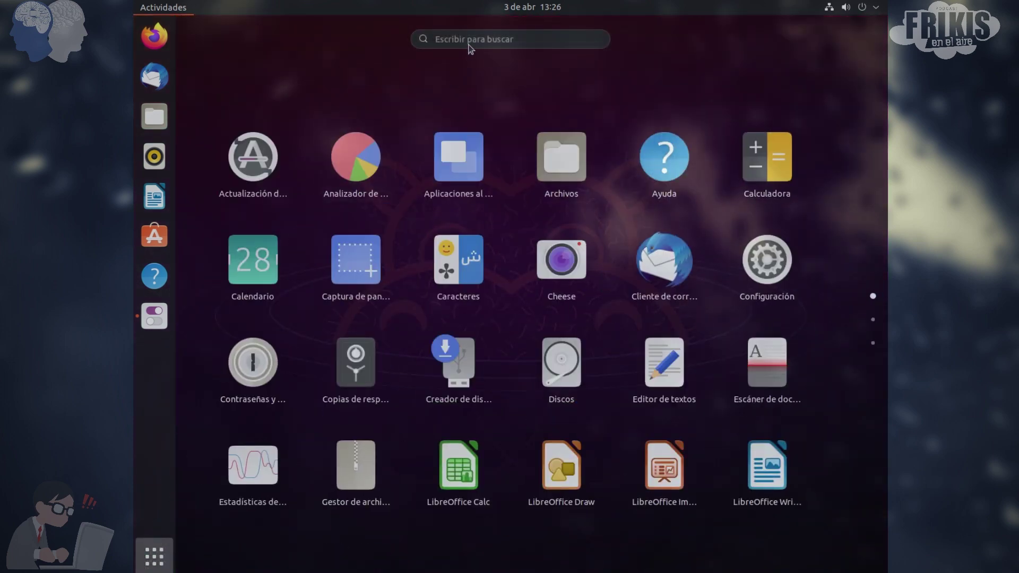
click(468, 40)
text(sys)
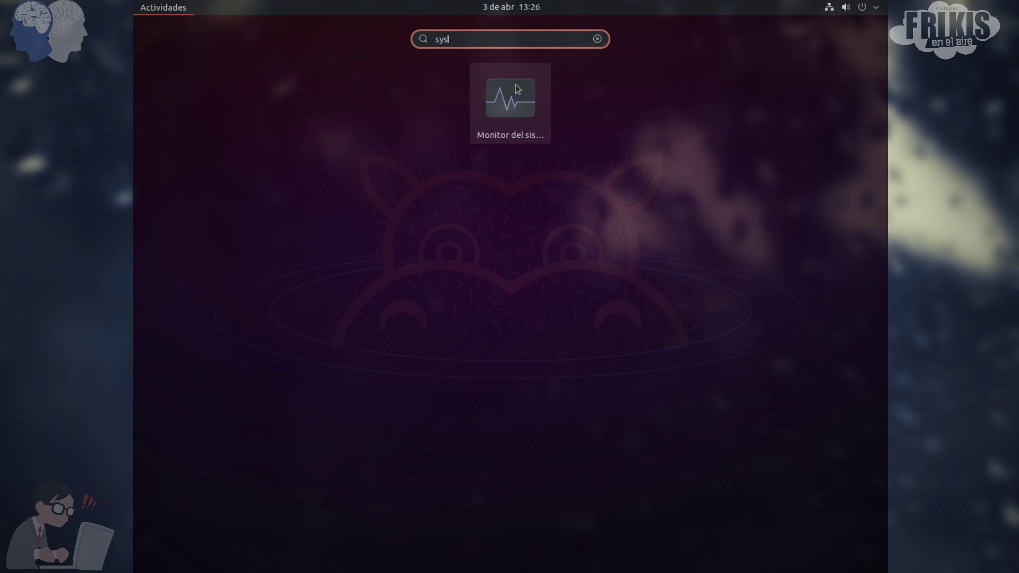
key(BackSpace)
key(BackSpace)
text(l)
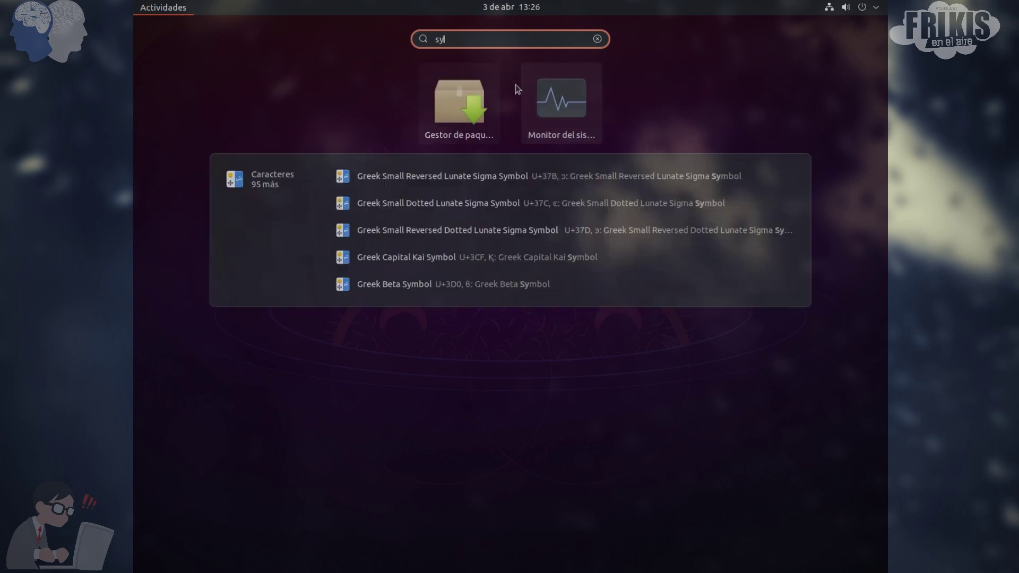
Launch Gestor de paquetes Synaptic and authenticate with the account password
click(462, 109)
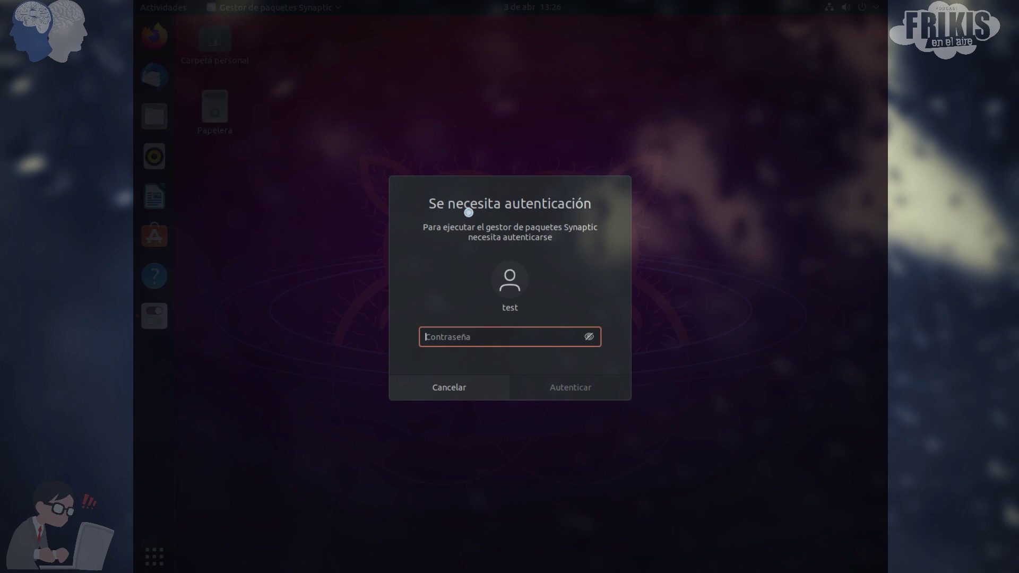
text(test)
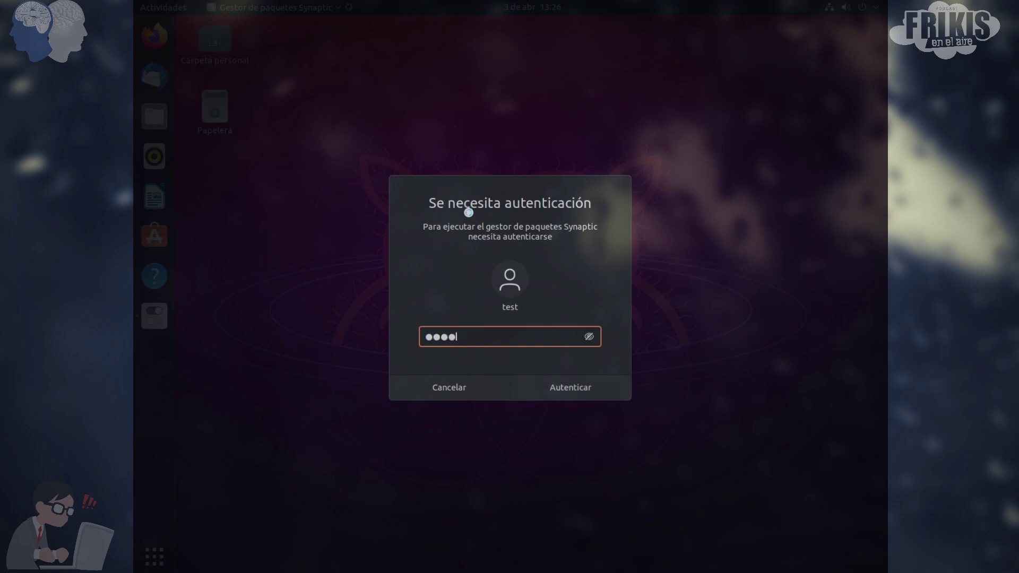
text(1234)
key(Return)
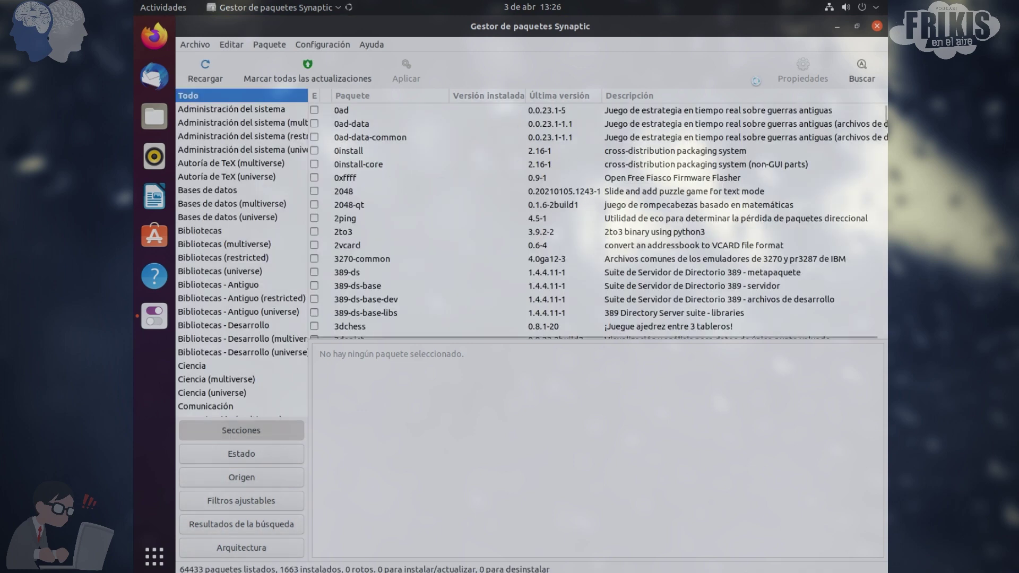
Search Synaptic for 'gnome-twe' and show the description of installed gnome-tweaks 3.34.0-4
click(861, 71)
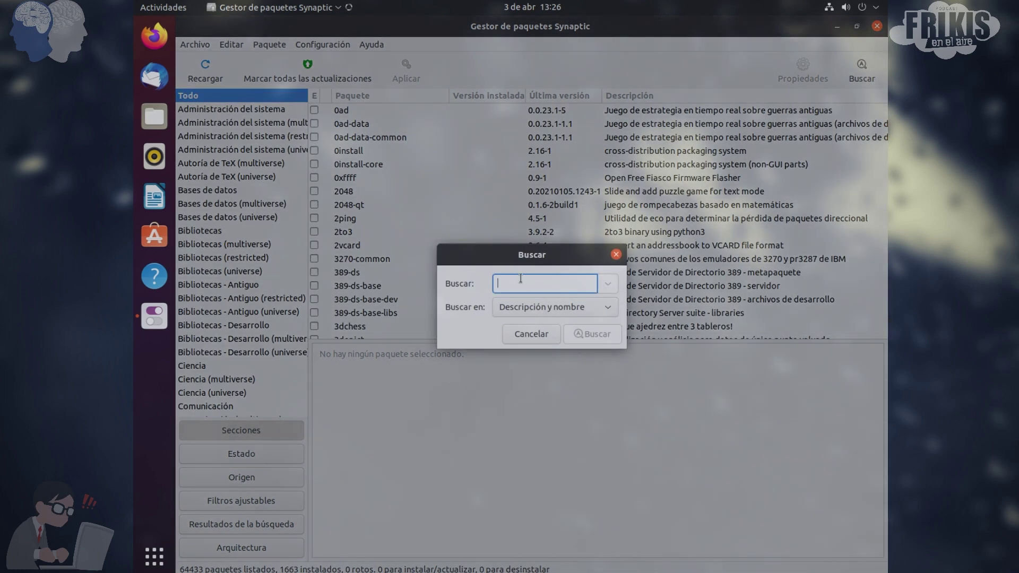
text(gno)
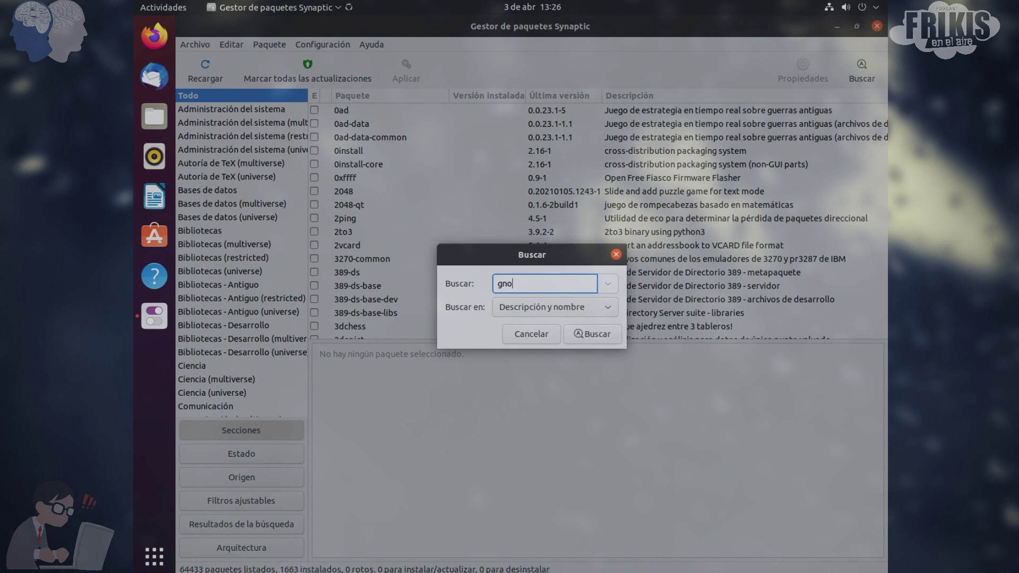
text(me-tweak)
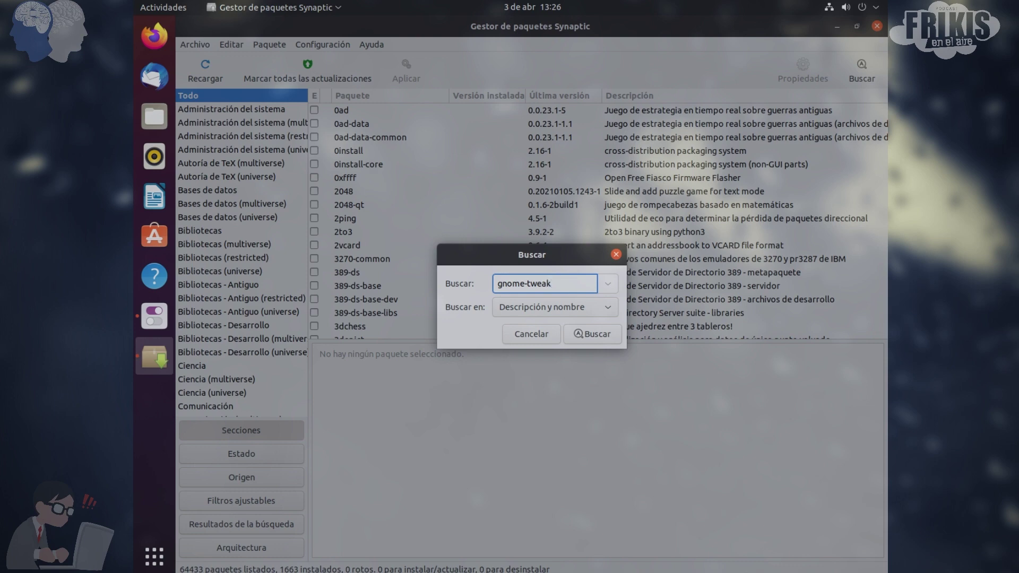
key(Return)
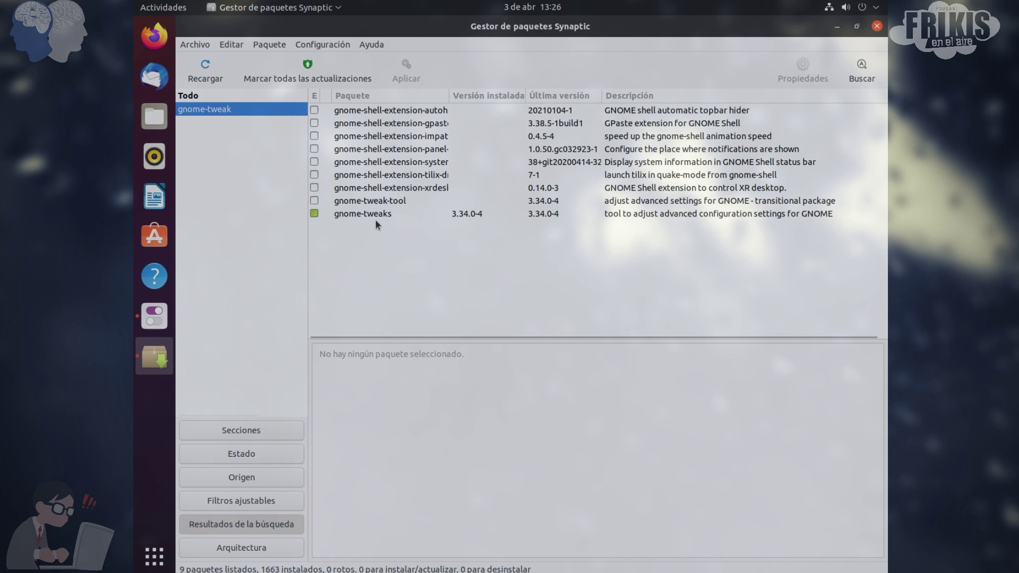
click(411, 212)
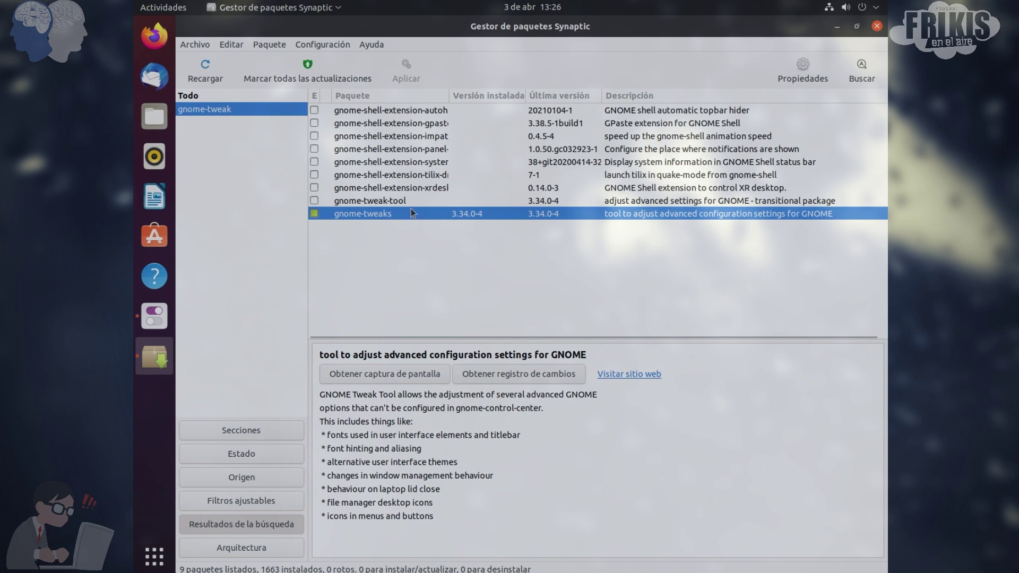
Close Synaptic, then return to the Tweaks window through the overview
click(877, 26)
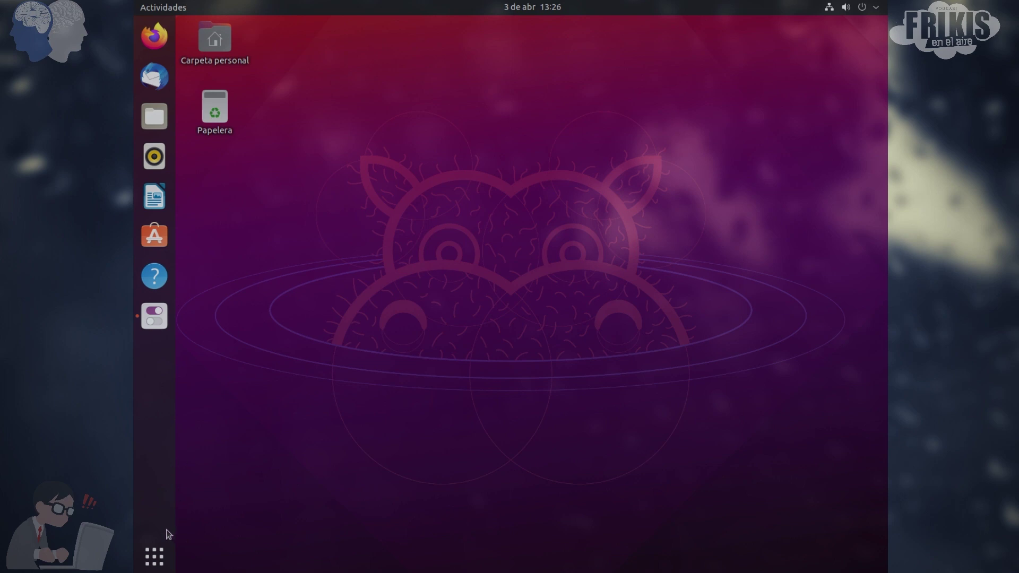
click(159, 561)
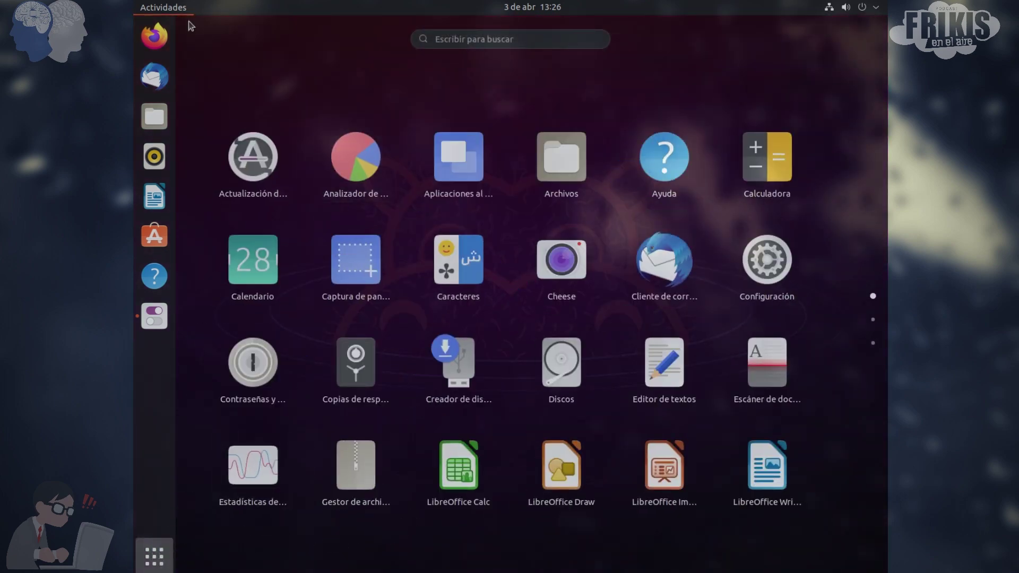
click(174, 15)
click(175, 13)
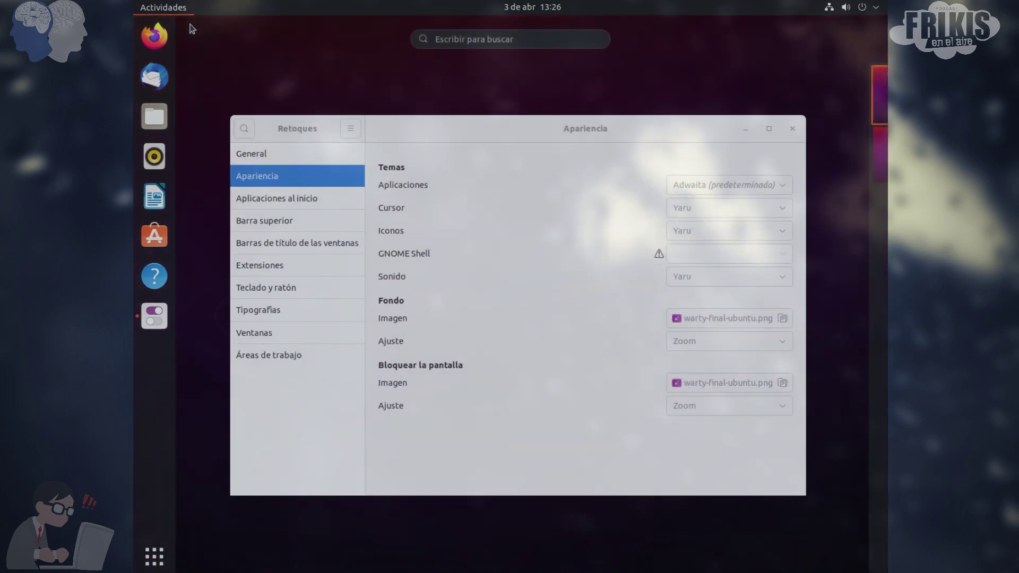
click(492, 259)
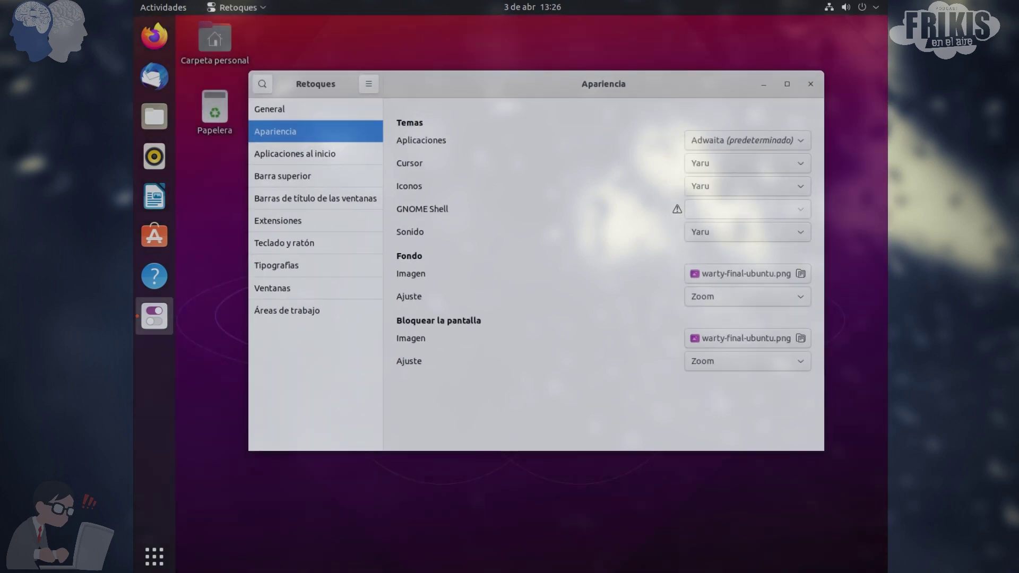
Search the application grid for 'sysn', relaunch Synaptic and authenticate with the account password
click(155, 555)
click(521, 39)
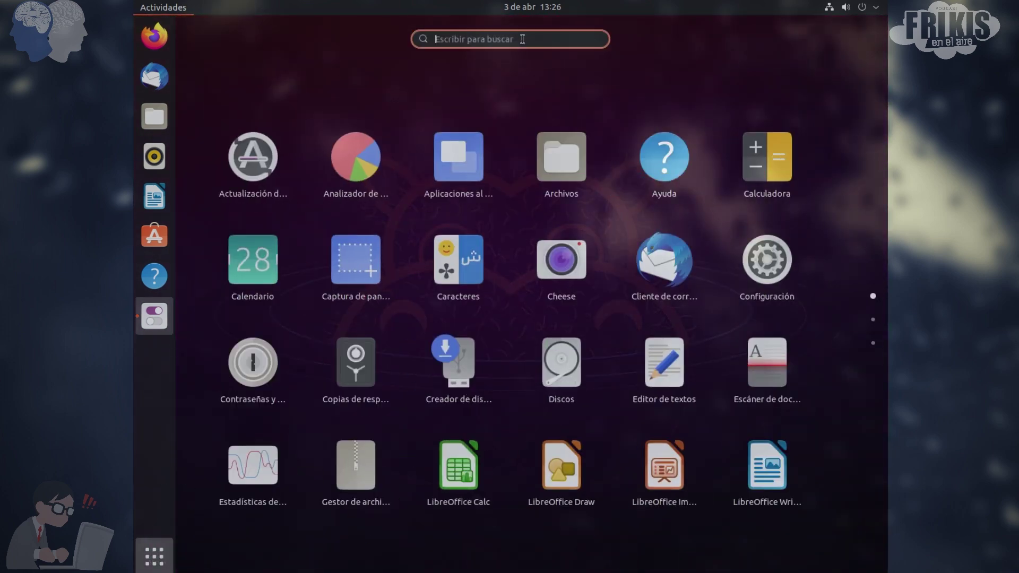
text(sys)
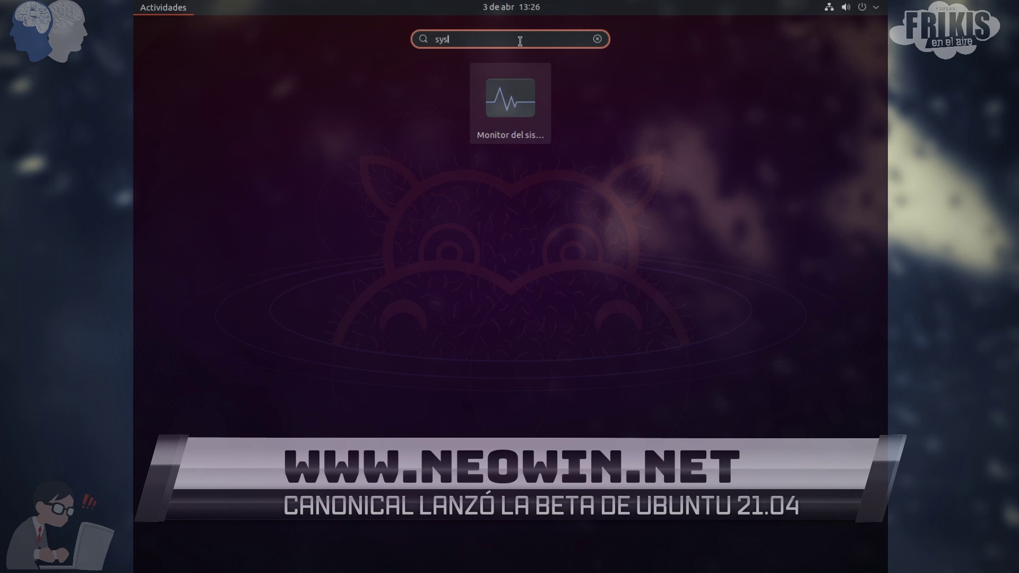
text(n)
click(439, 114)
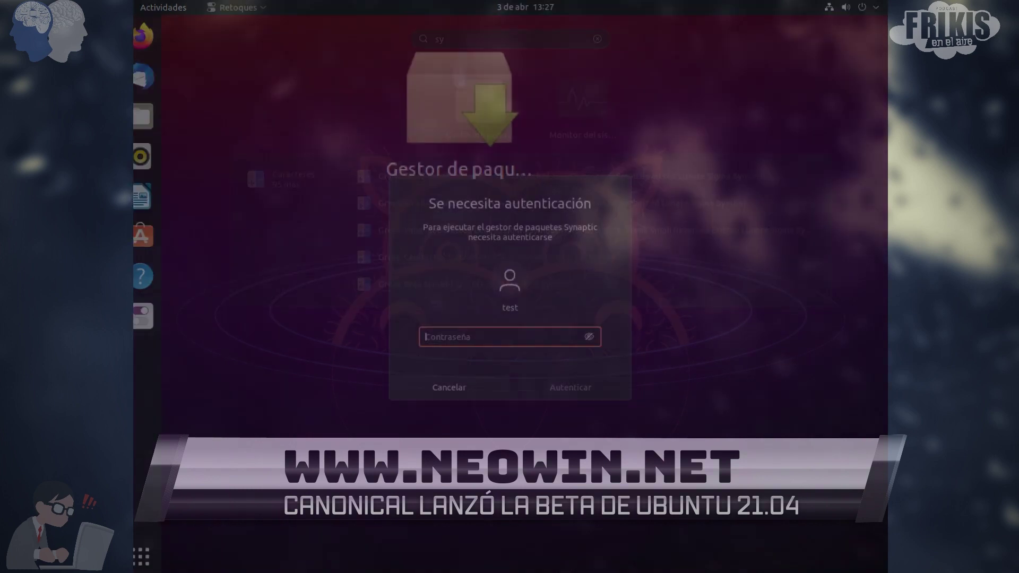
text(test)
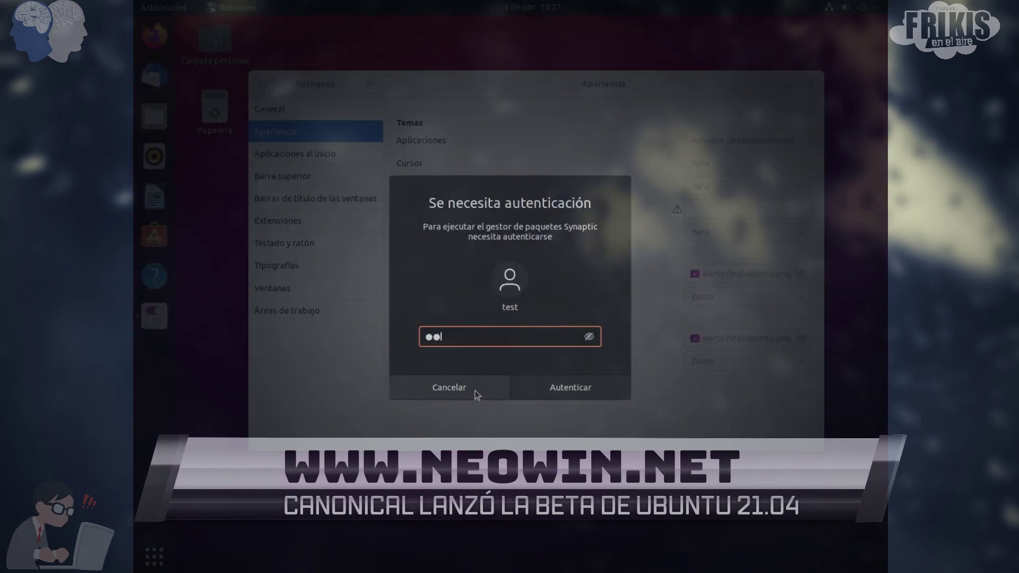
text(test)
key(Return)
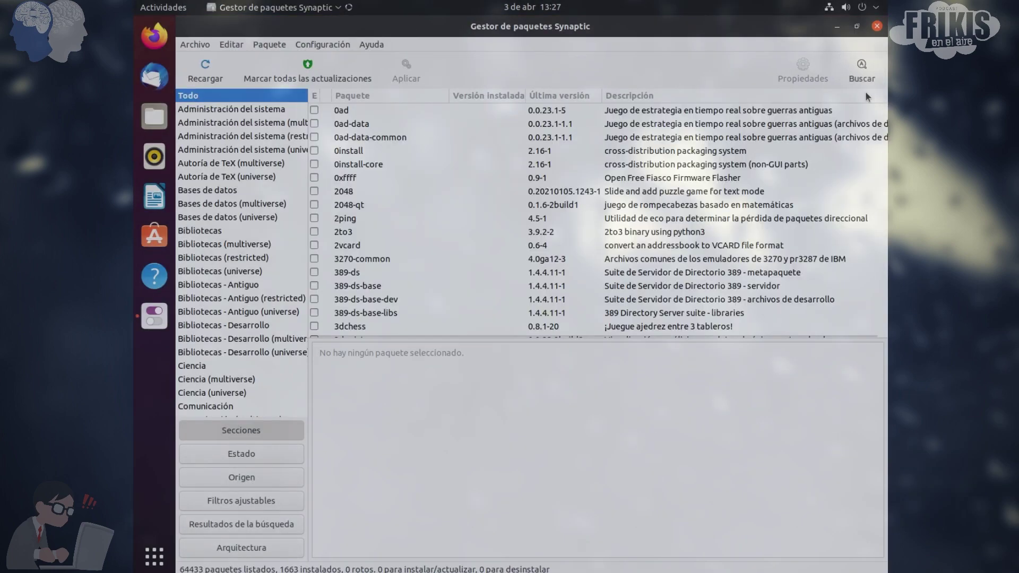
Search for 'papirus' and mark papirus-icon-theme 20210201-1 for installation
click(861, 74)
text(papi)
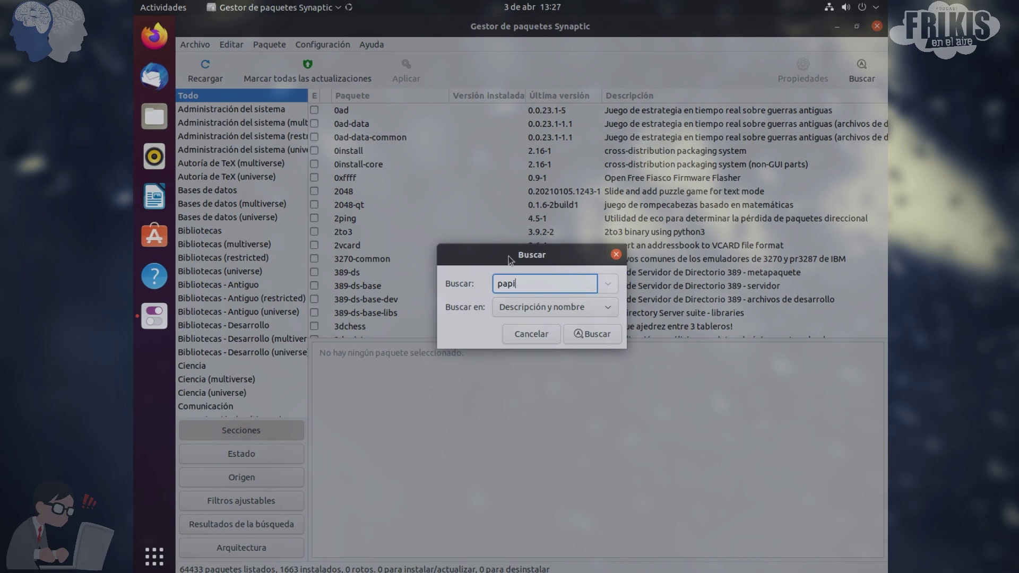
text(rus)
key(Return)
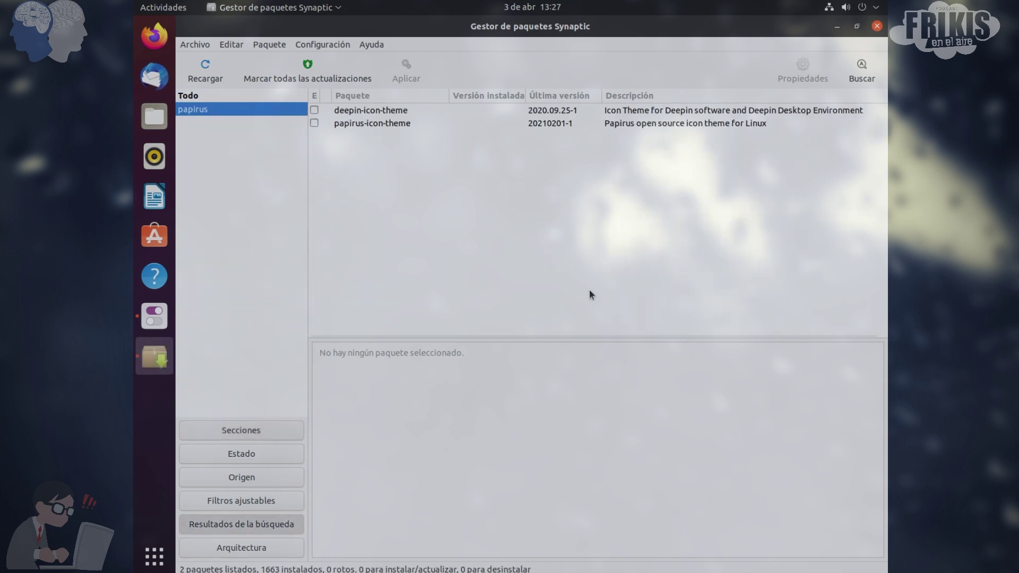
click(325, 126)
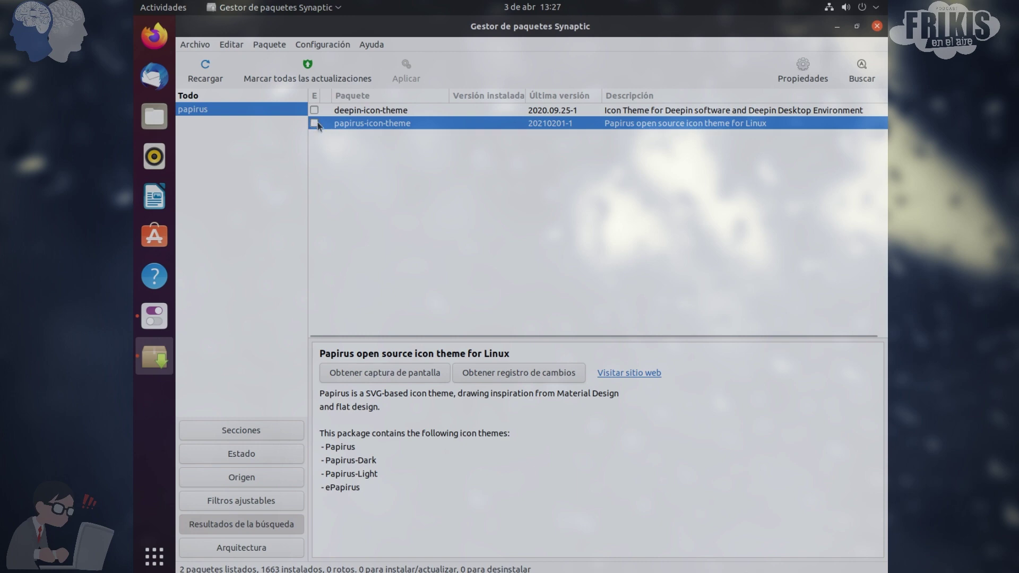
click(316, 125)
click(350, 148)
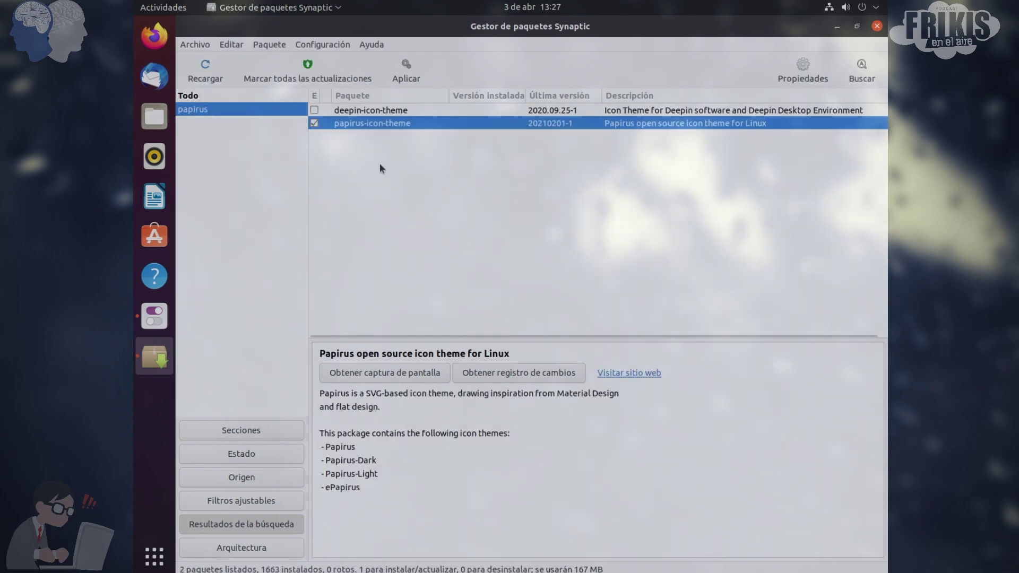
click(861, 72)
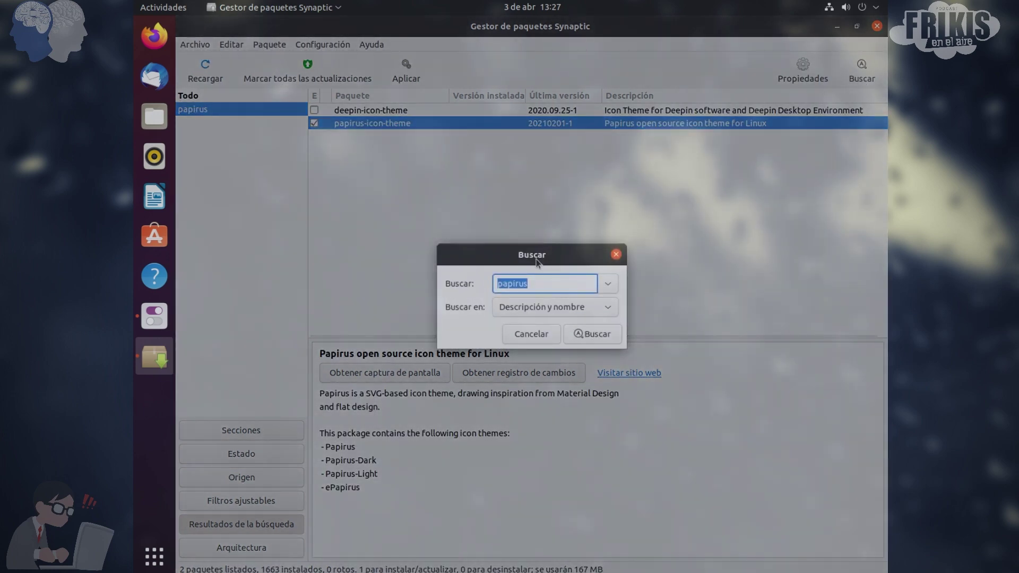
Search Synaptic for 'arc' and scroll the results to find arc-theme
key(BackSpace)
text(arc)
click(594, 334)
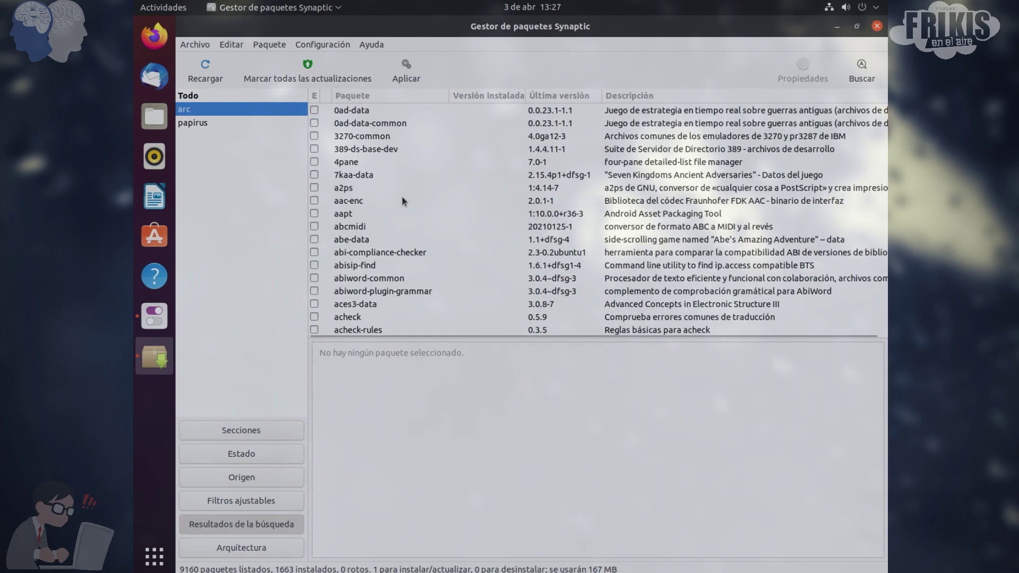
scroll(395, 188, down, 8)
scroll(395, 186, up, 1)
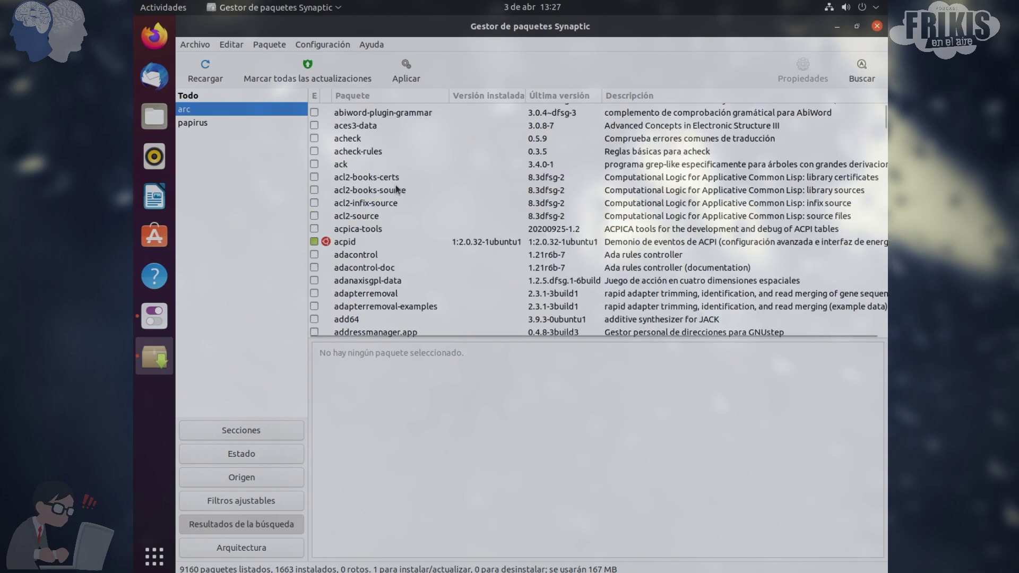
scroll(397, 188, up, 2)
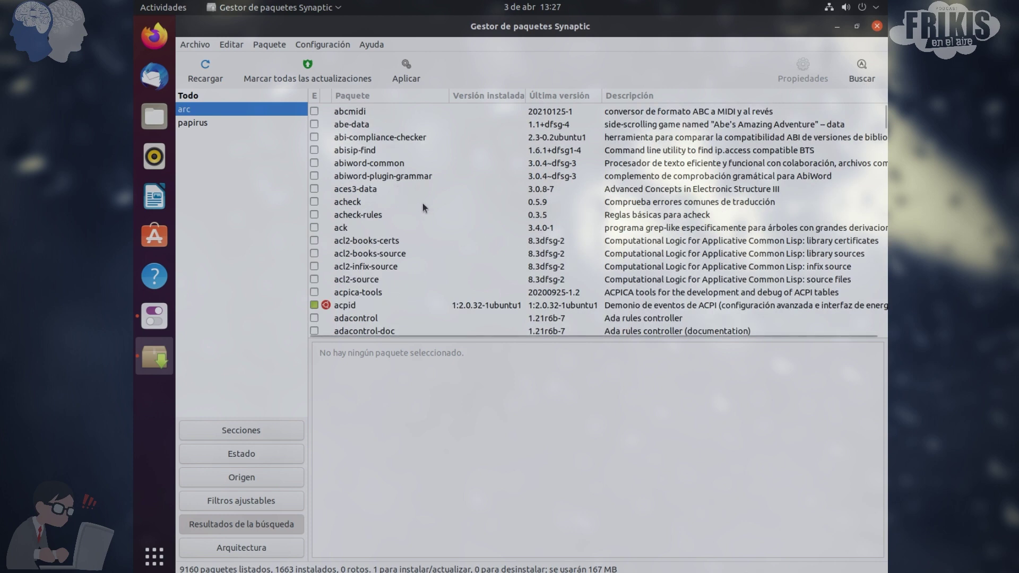
scroll(398, 271, up, 1)
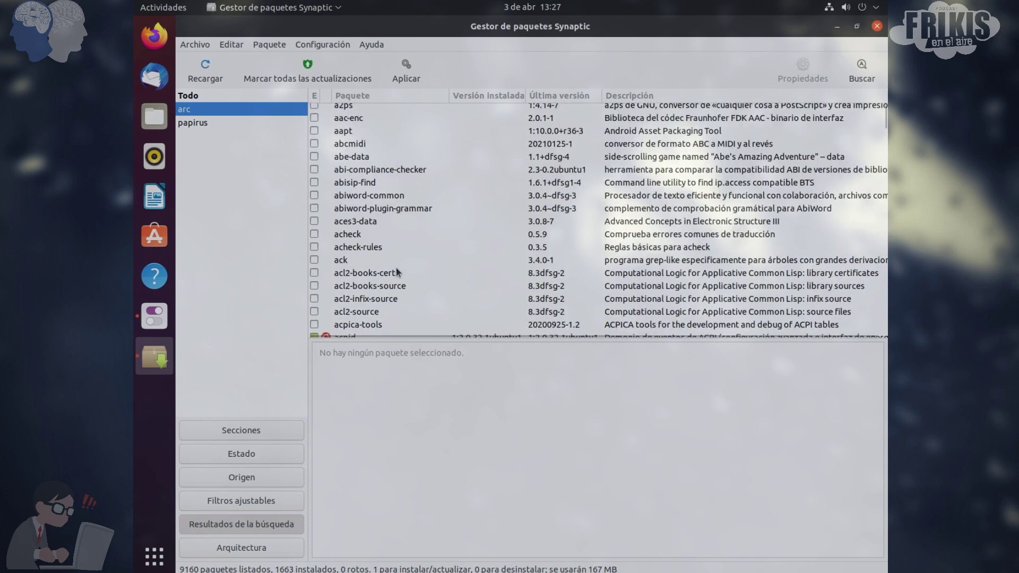
scroll(399, 268, down, 3)
scroll(399, 265, down, 15)
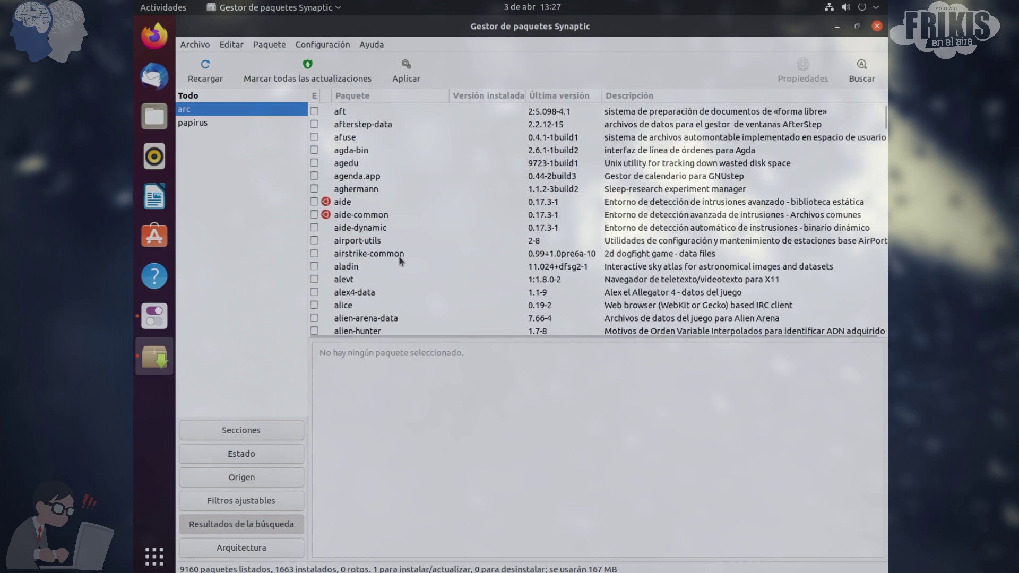
scroll(399, 255, down, 20)
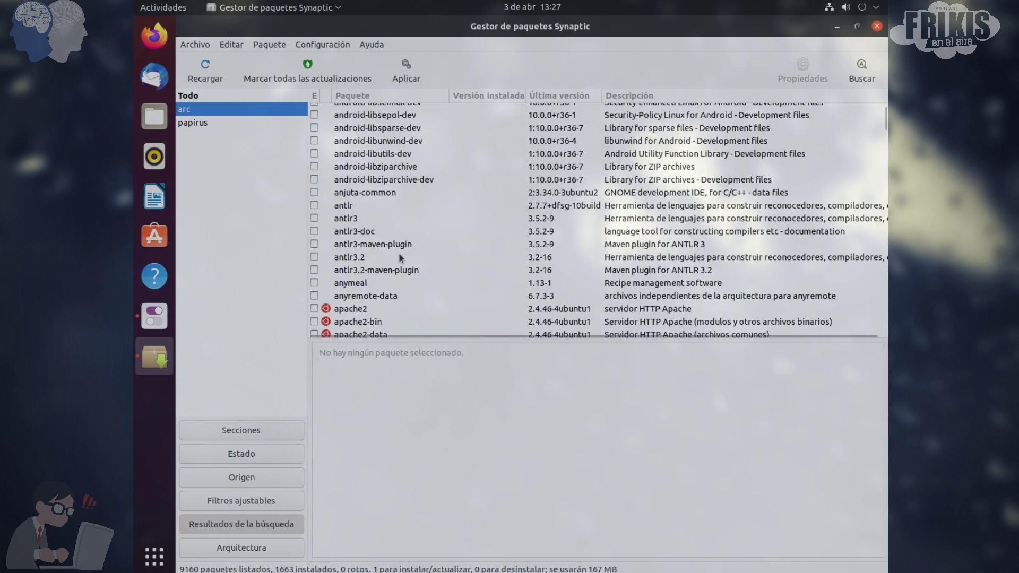
scroll(399, 257, down, 13)
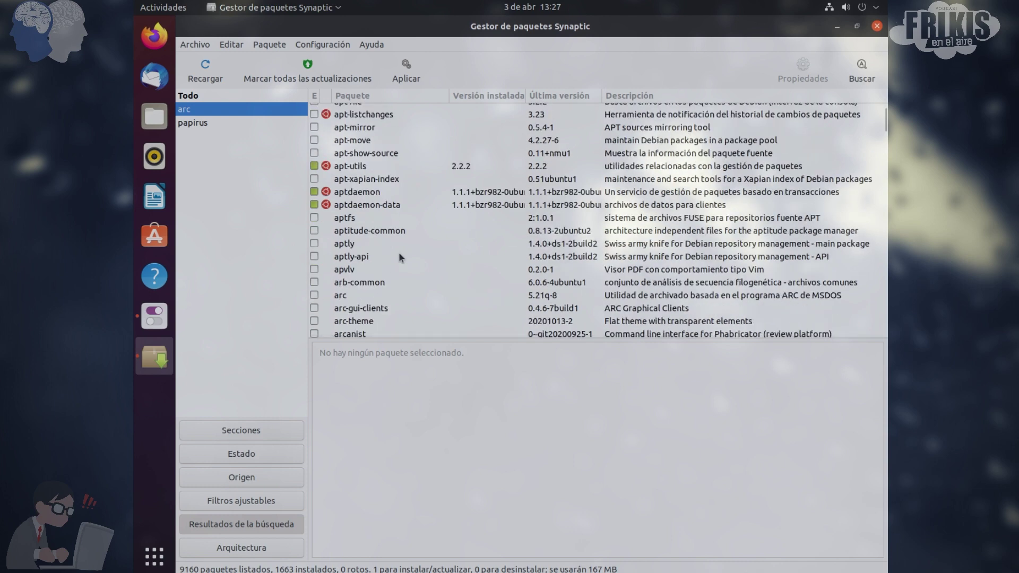
scroll(399, 255, down, 1)
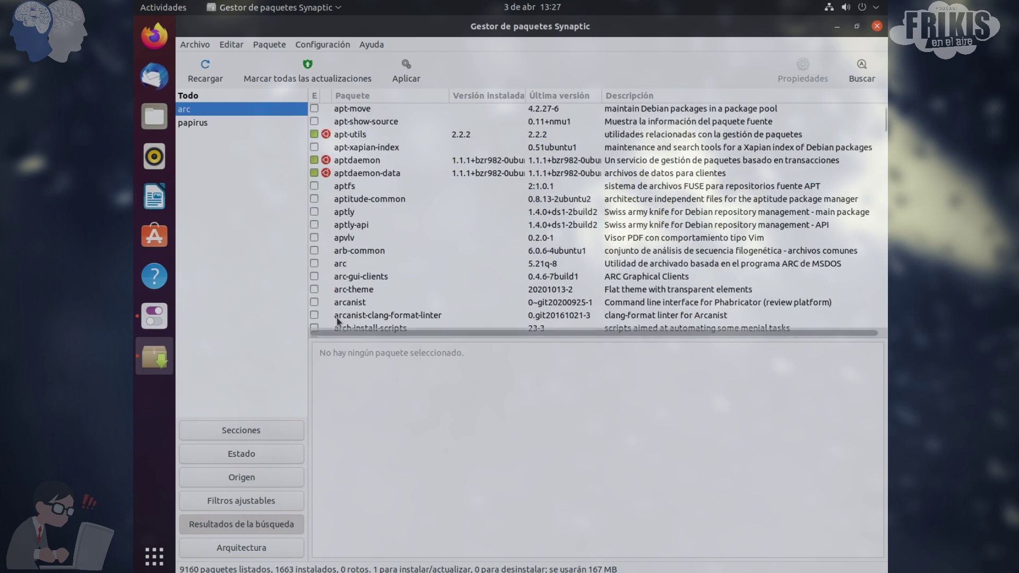
Mark arc-theme 20201013-2 for installation and view the summary: 2 new packages, 177 MB
click(314, 289)
click(340, 315)
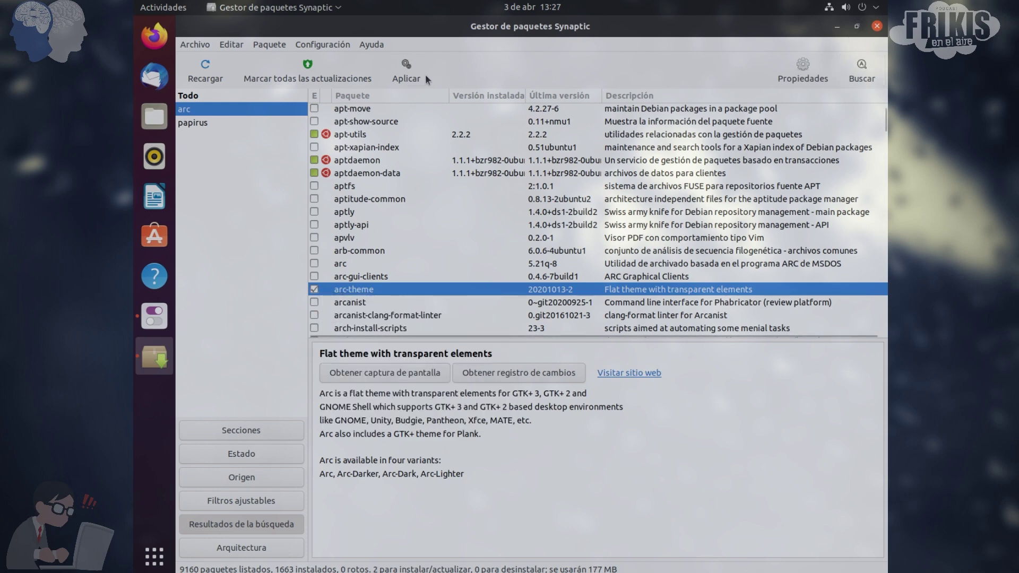
click(414, 75)
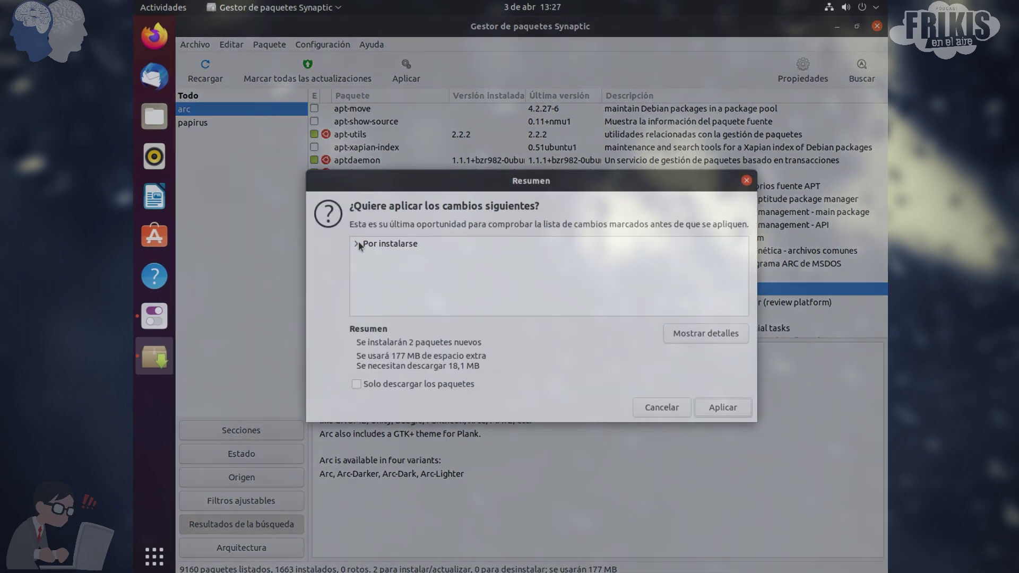
Confirm installing the marked arc-theme and papirus-icon-theme packages and dismiss the completion notice
click(359, 243)
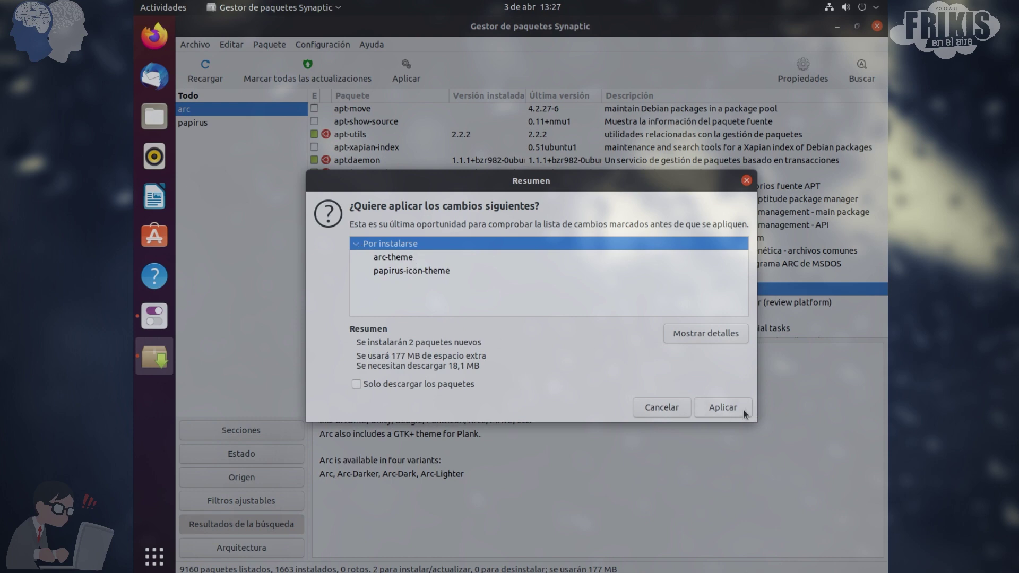
click(723, 407)
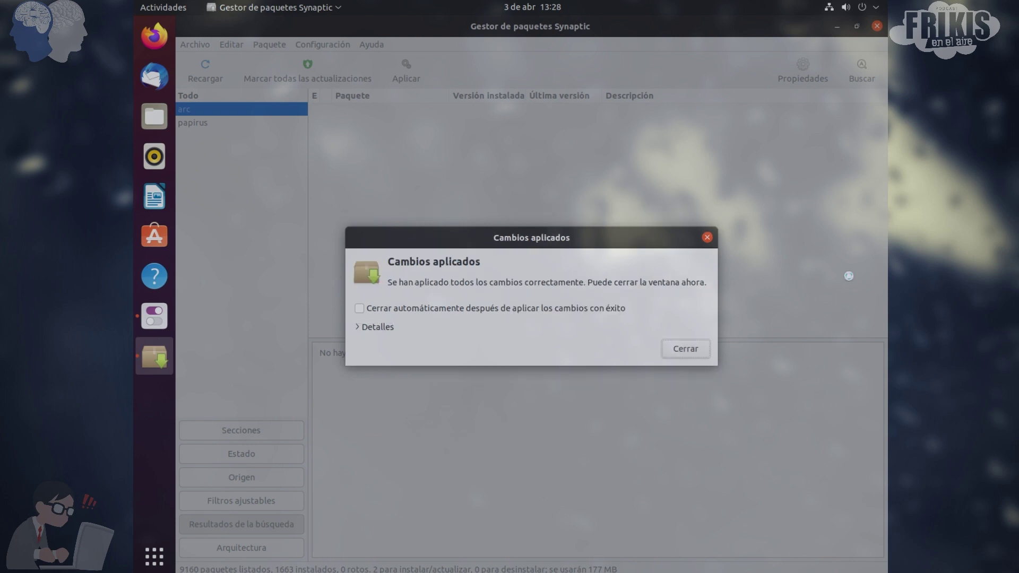
click(678, 354)
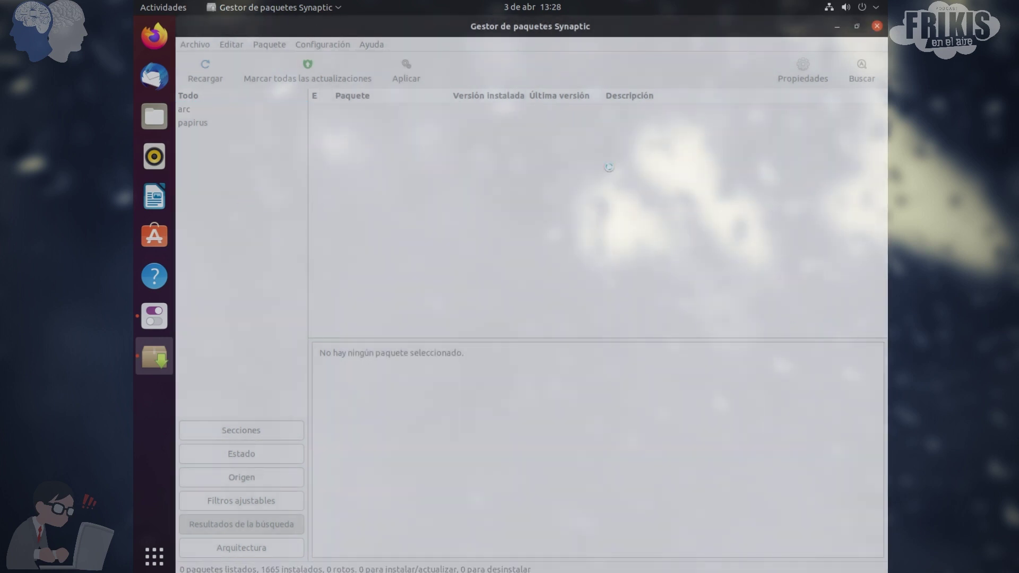
Close Synaptic, check the Tweaks theme list, then quit Tweaks so it reloads the new themes
click(877, 26)
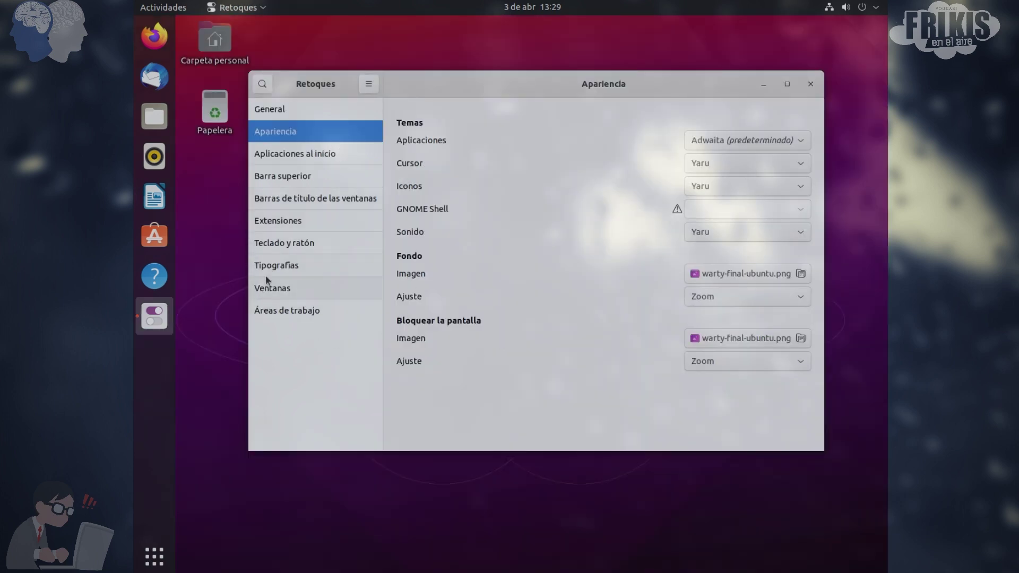
click(300, 219)
click(279, 118)
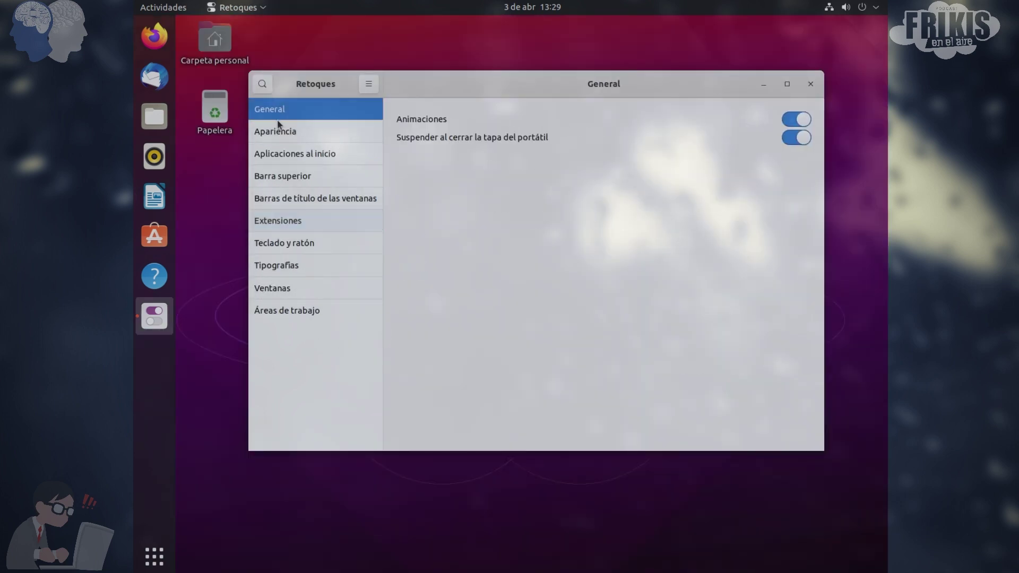
click(280, 135)
click(750, 148)
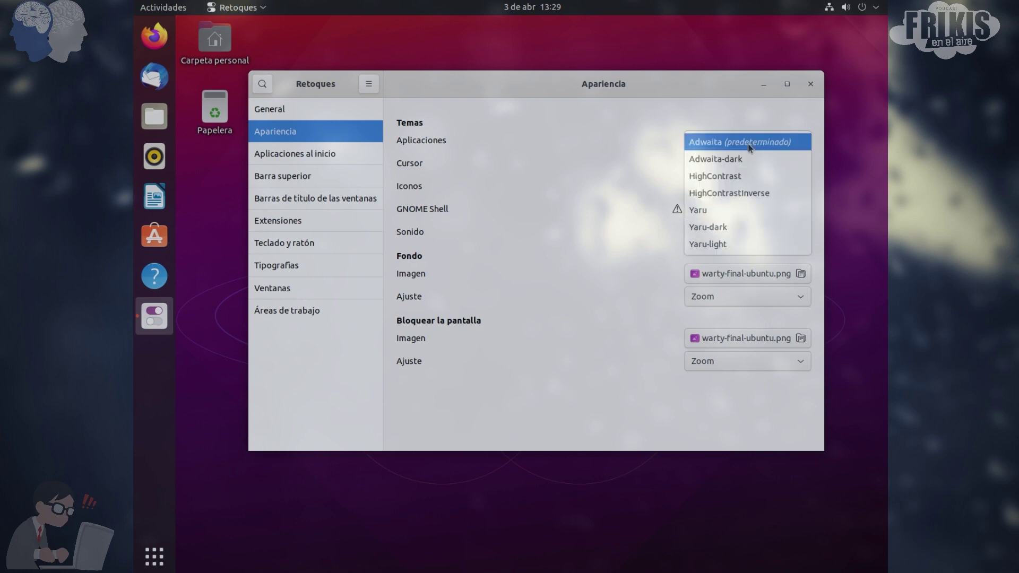
click(749, 144)
click(811, 84)
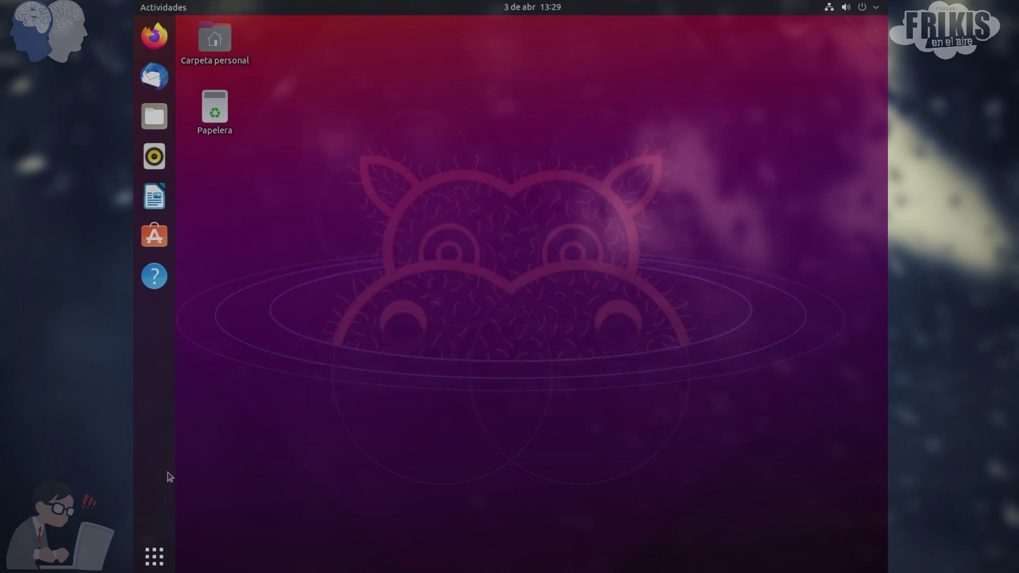
Relaunch Tweaks from the application grid and go to its Appearance page
click(154, 557)
scroll(342, 431, down, 1)
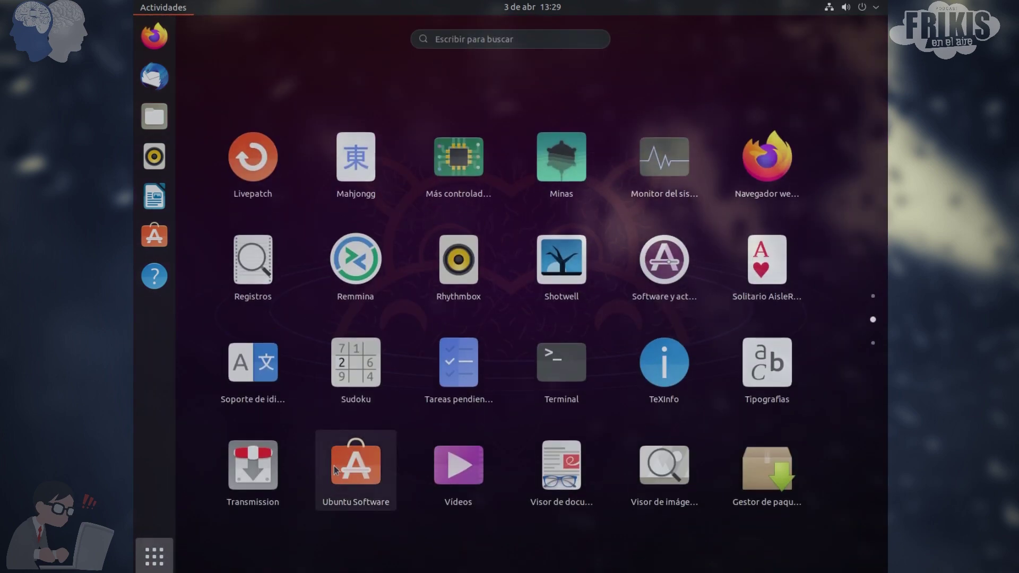
click(355, 157)
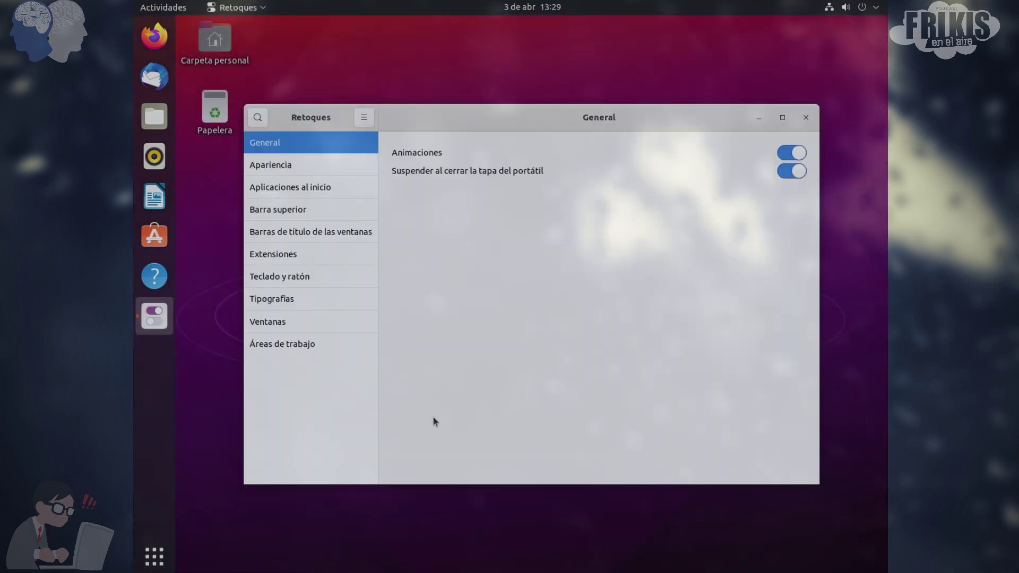
click(295, 183)
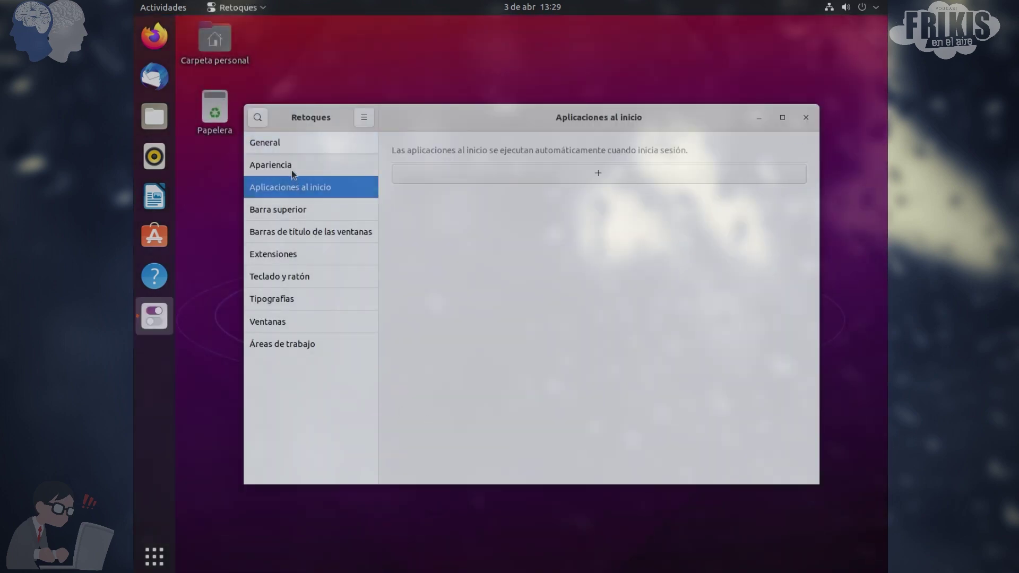
click(291, 166)
Set the Applications theme to Arc and the Icons theme to Papirus
click(692, 175)
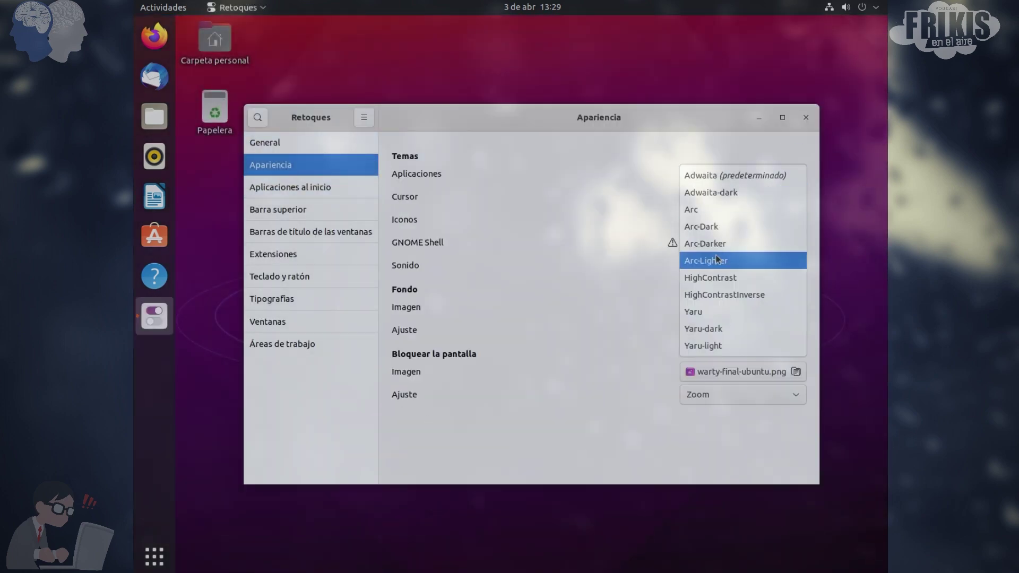
click(711, 212)
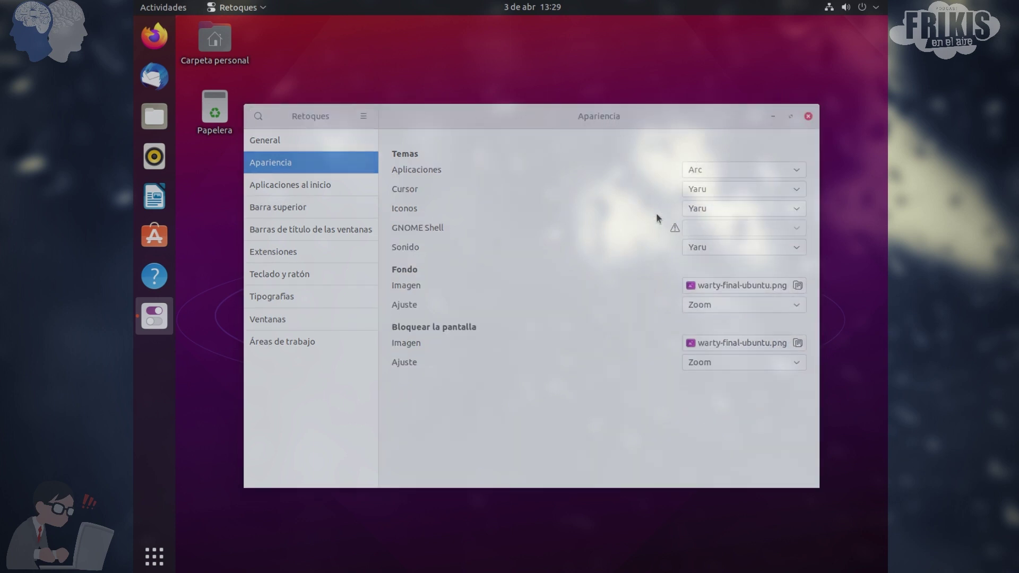
click(706, 208)
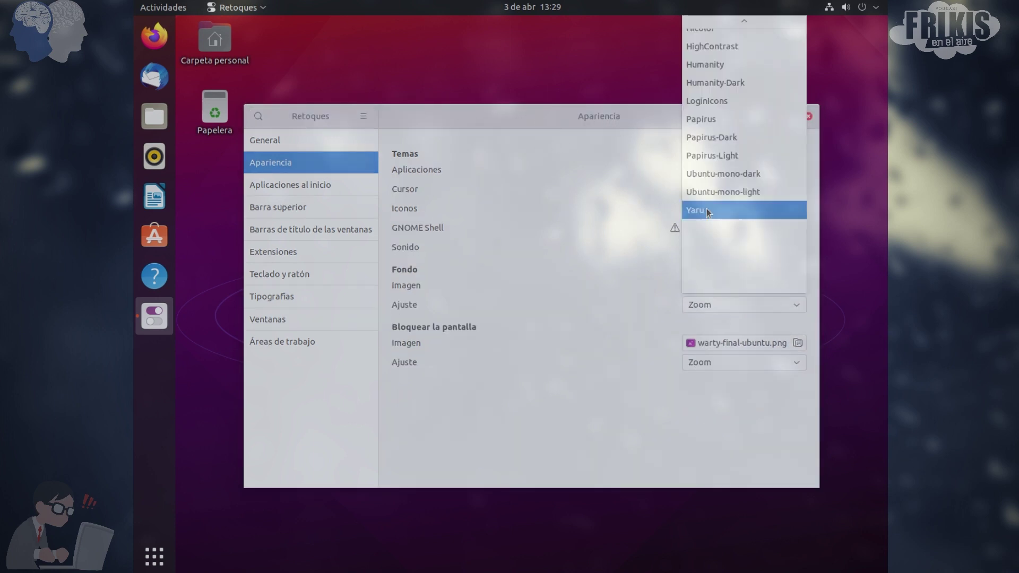
click(723, 131)
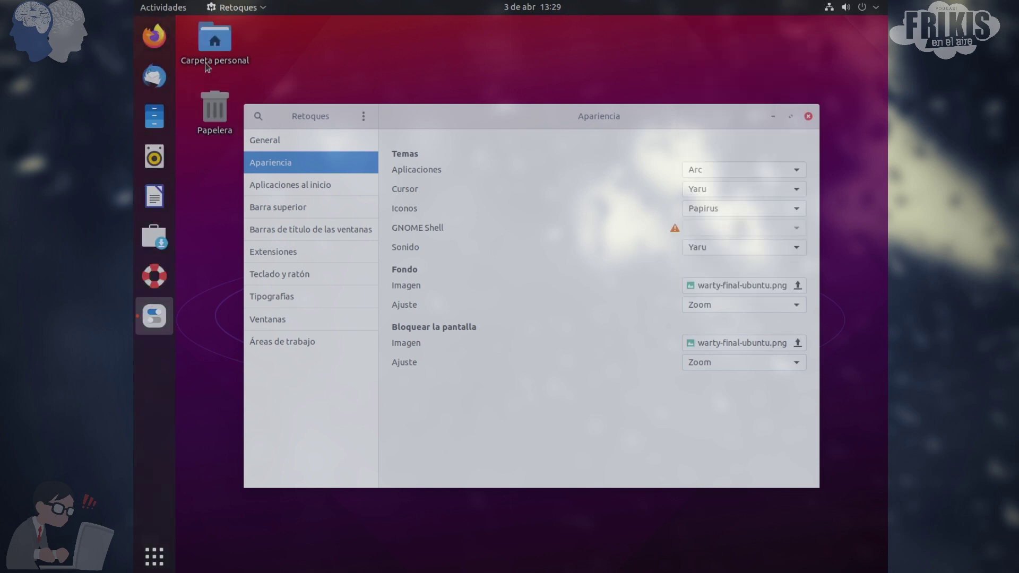
Preview the Arc look in the home folder, then apply Arc-Dark applications and Papirus-Dark icons
double_click(217, 42)
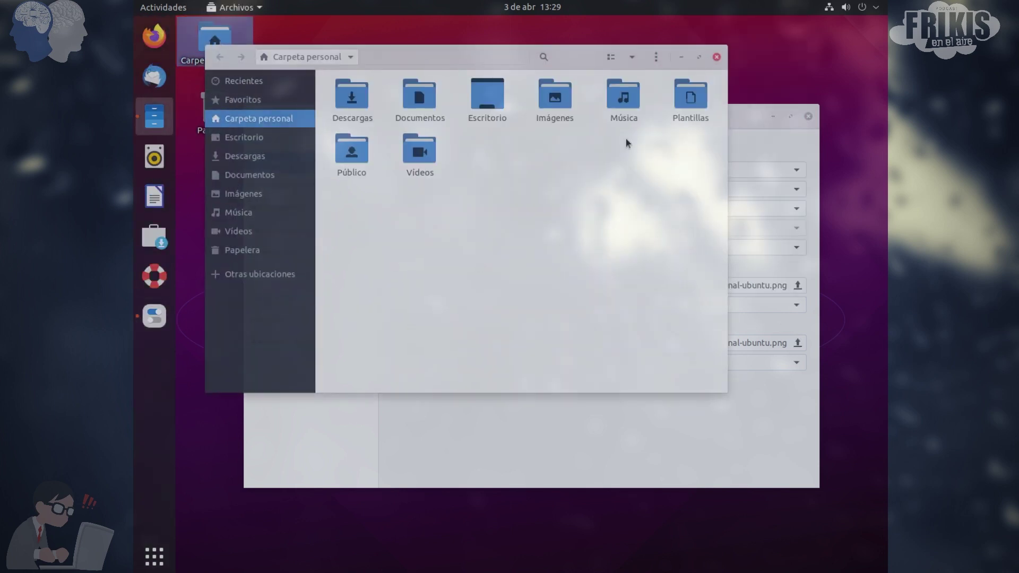
click(719, 60)
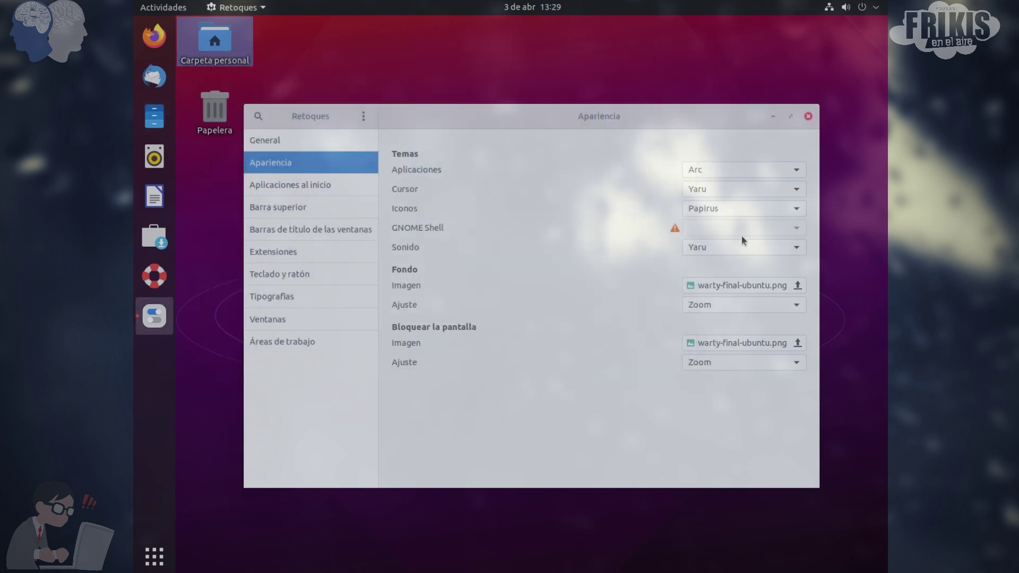
click(711, 170)
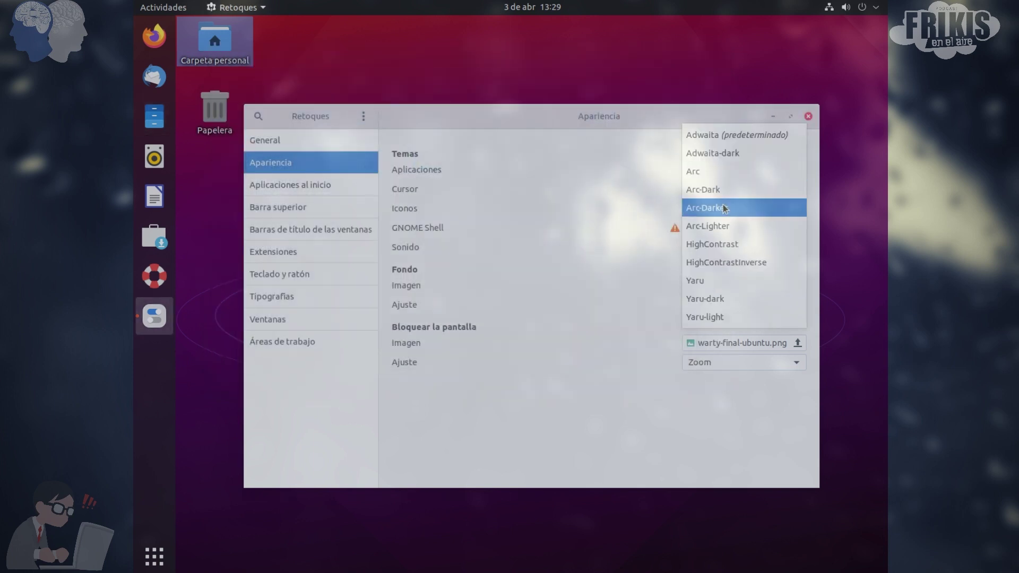
key(Escape)
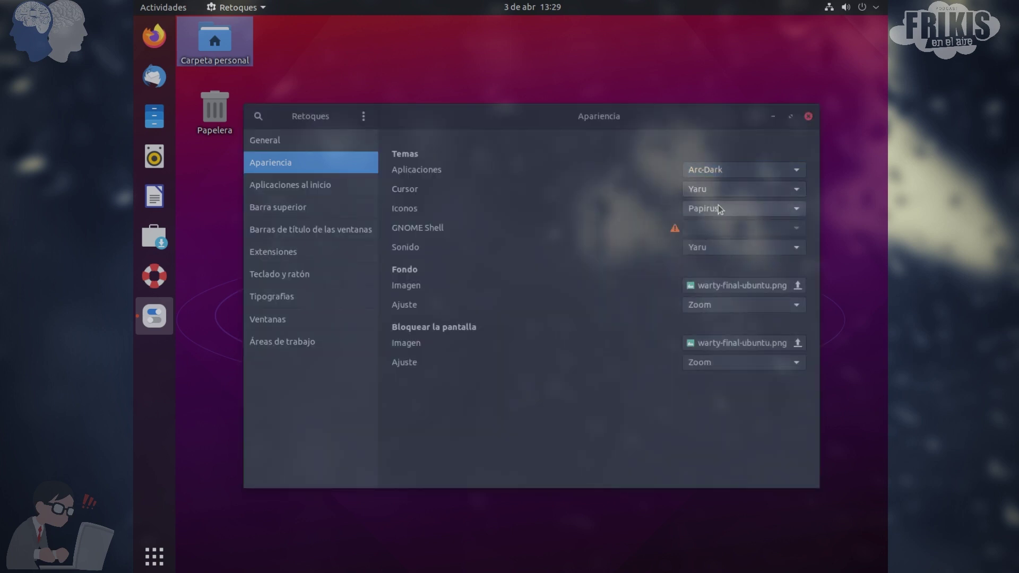
click(718, 207)
click(714, 228)
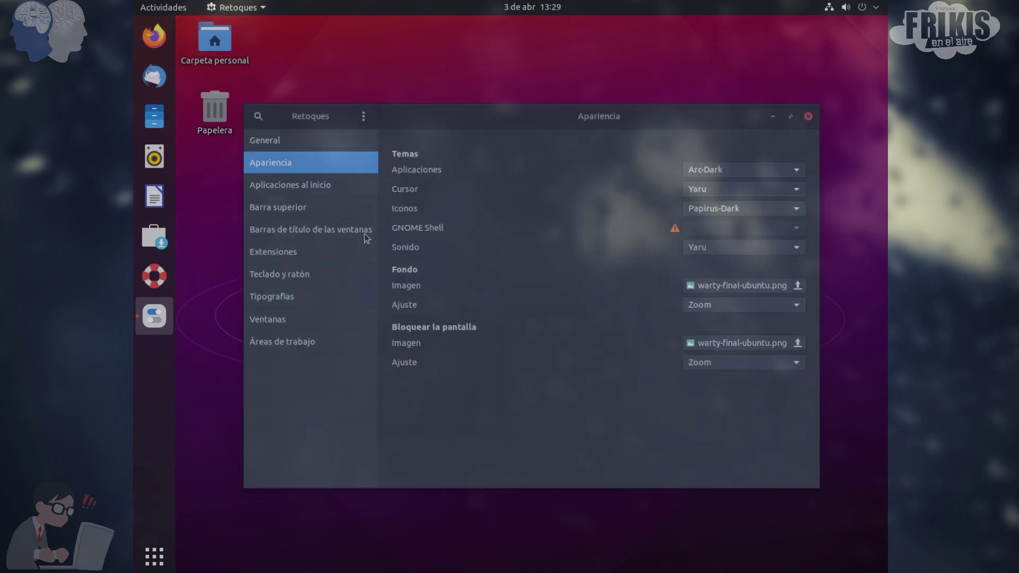
Check the dark look in the home folder and leave the cursor theme on Yaru
click(214, 36)
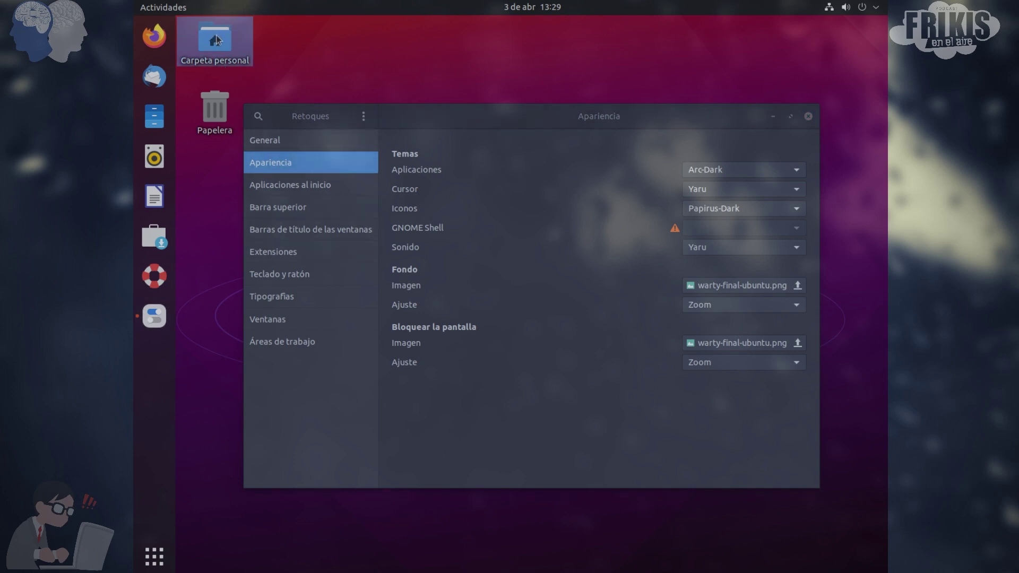
double_click(220, 39)
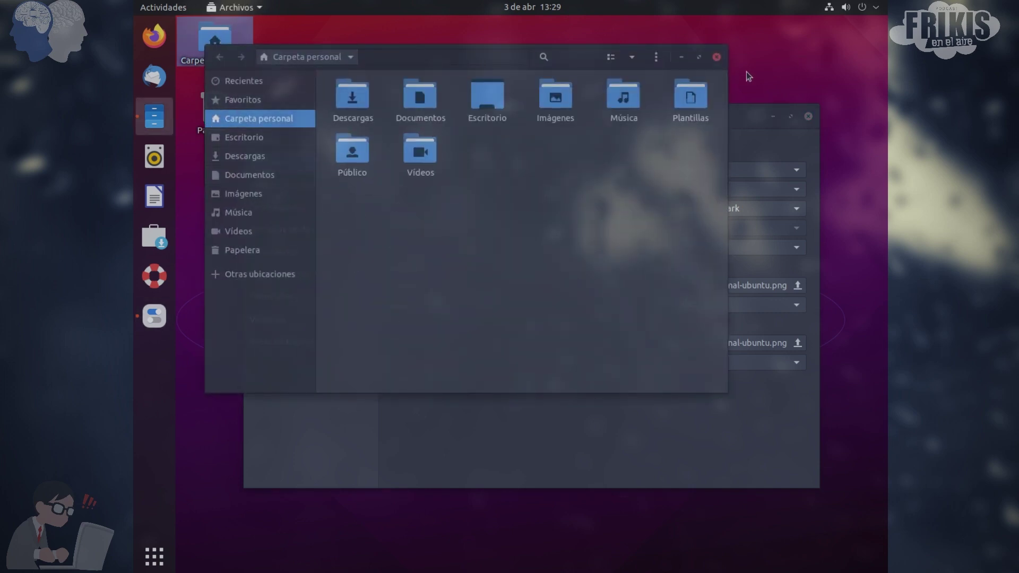
click(716, 56)
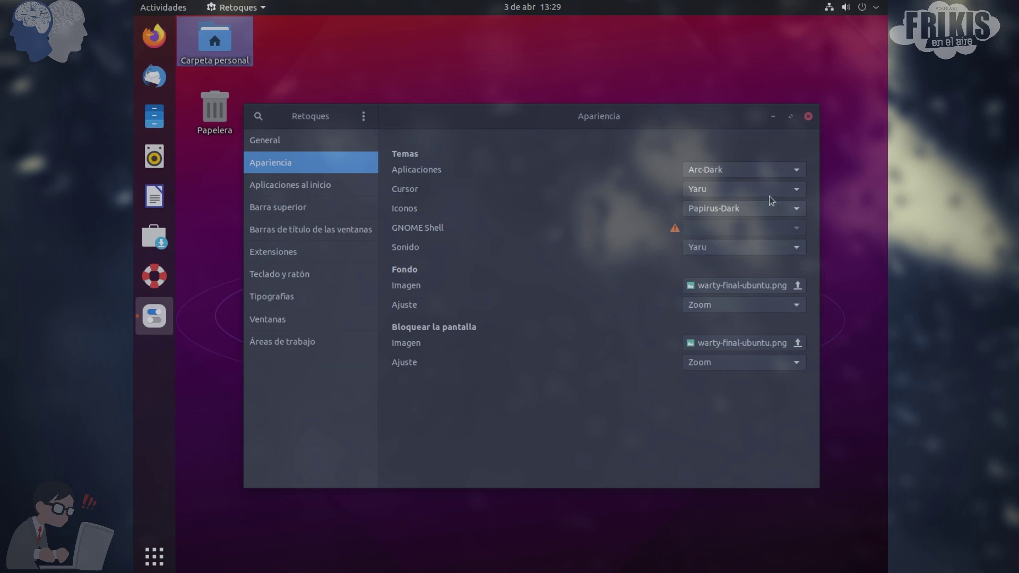
click(740, 188)
click(709, 209)
Close Tweaks and set the second hippo photo as the wallpaper via Cambiar el fondo…
click(808, 116)
right_click(580, 116)
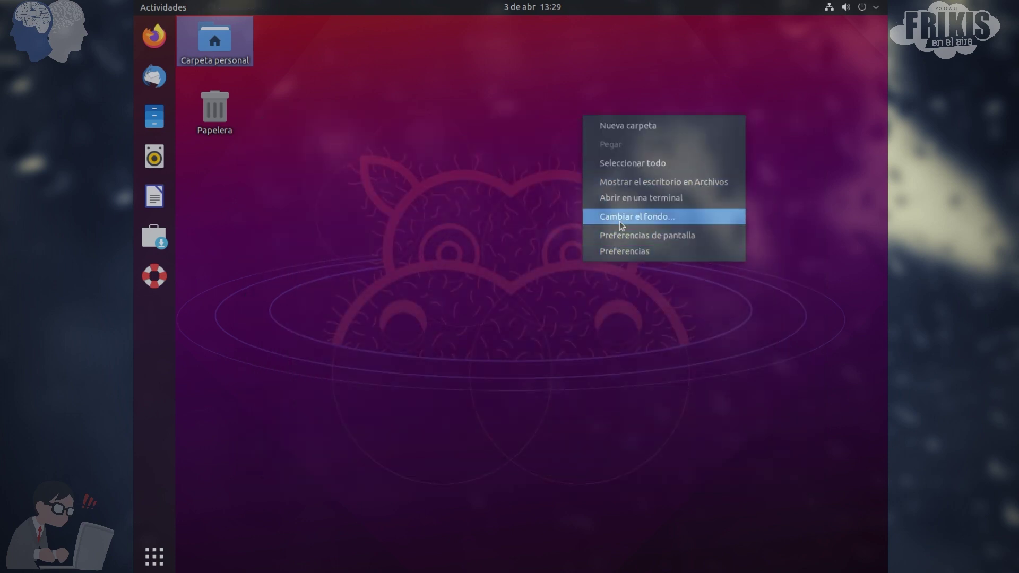
click(584, 275)
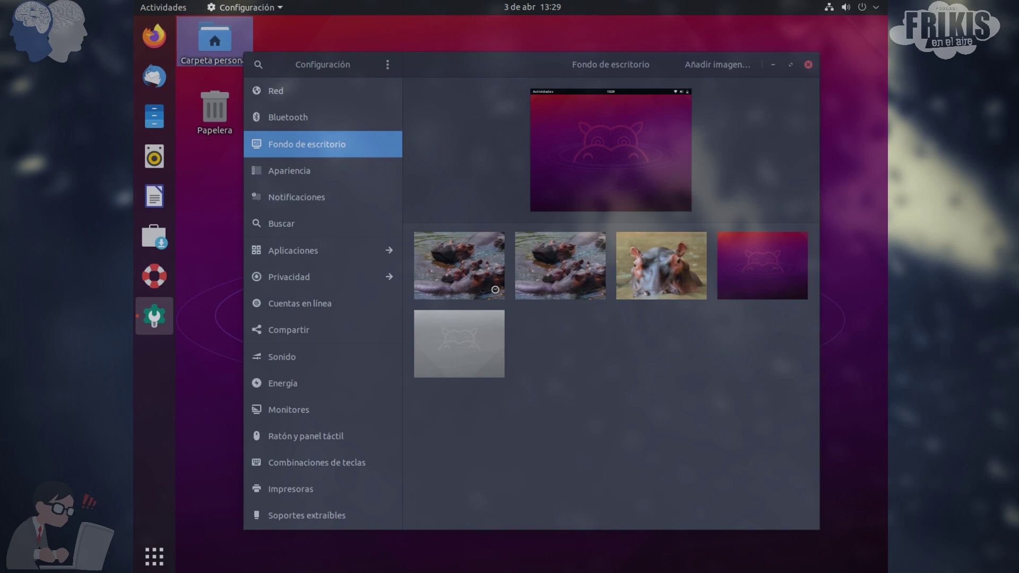
click(464, 263)
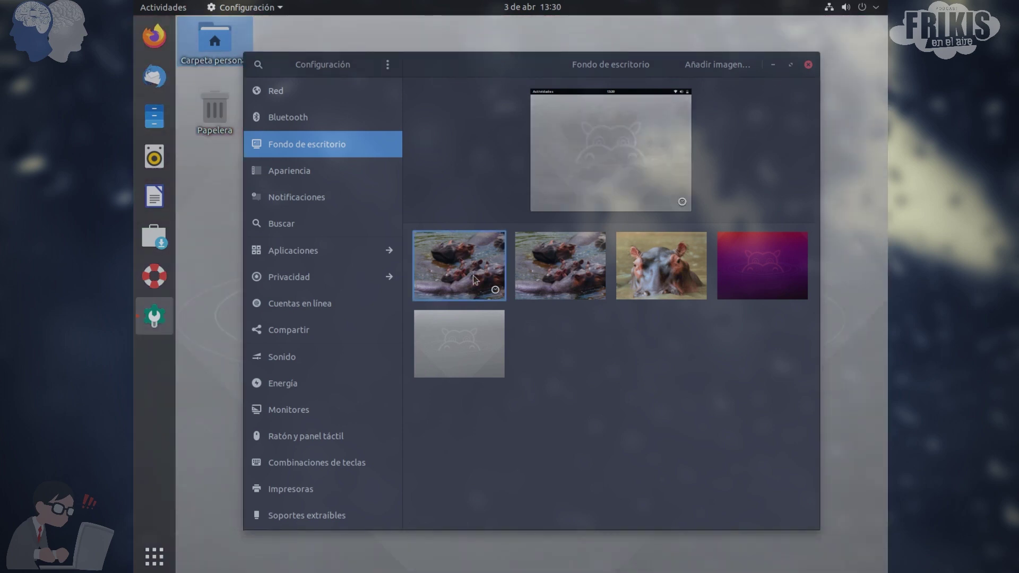
click(567, 284)
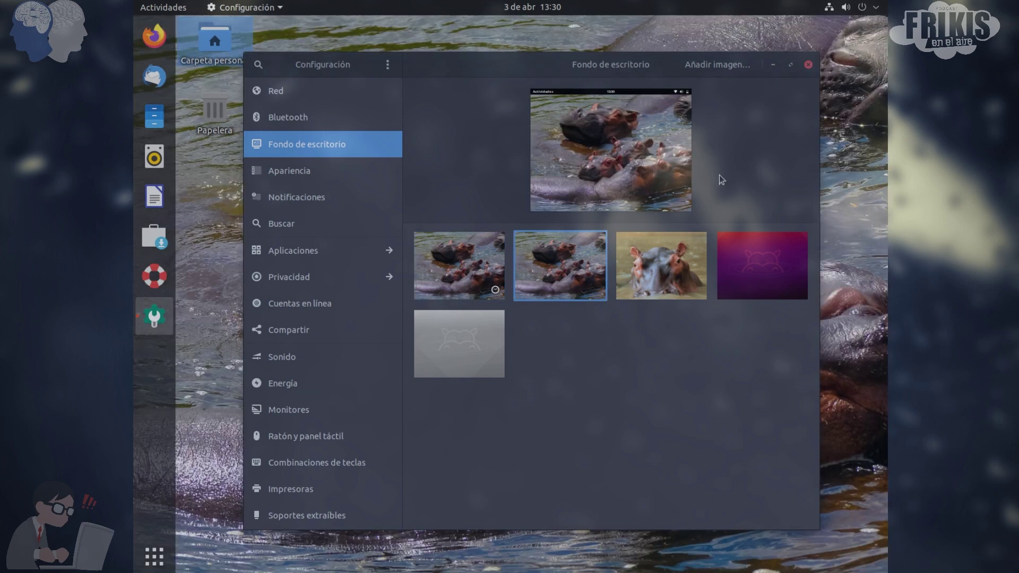
click(808, 65)
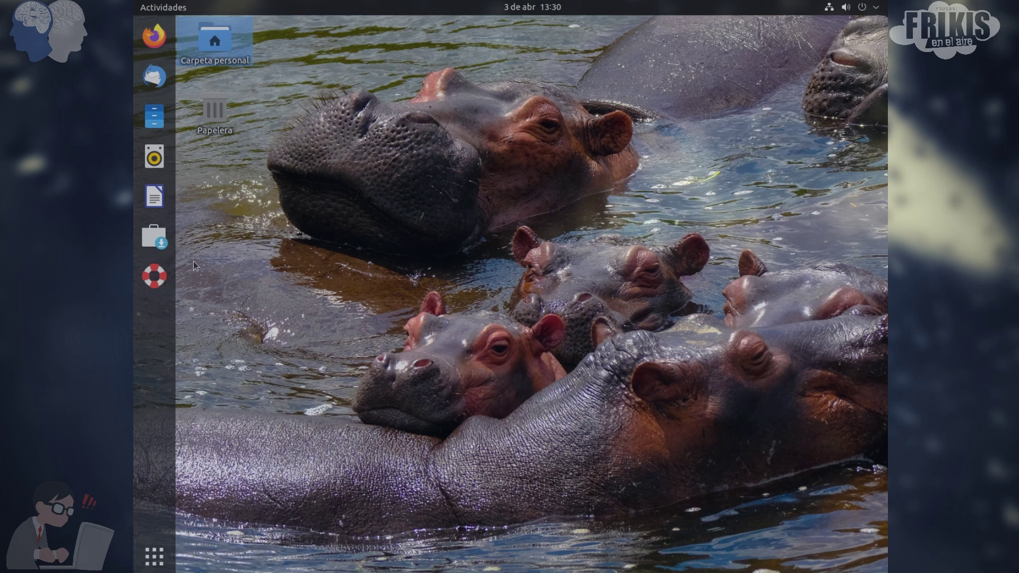
click(163, 241)
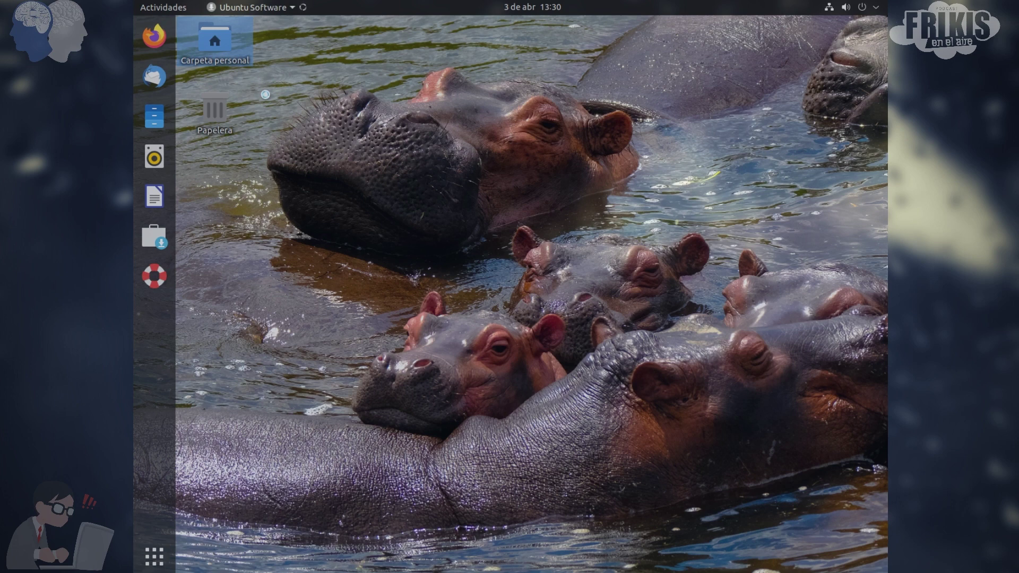
click(265, 94)
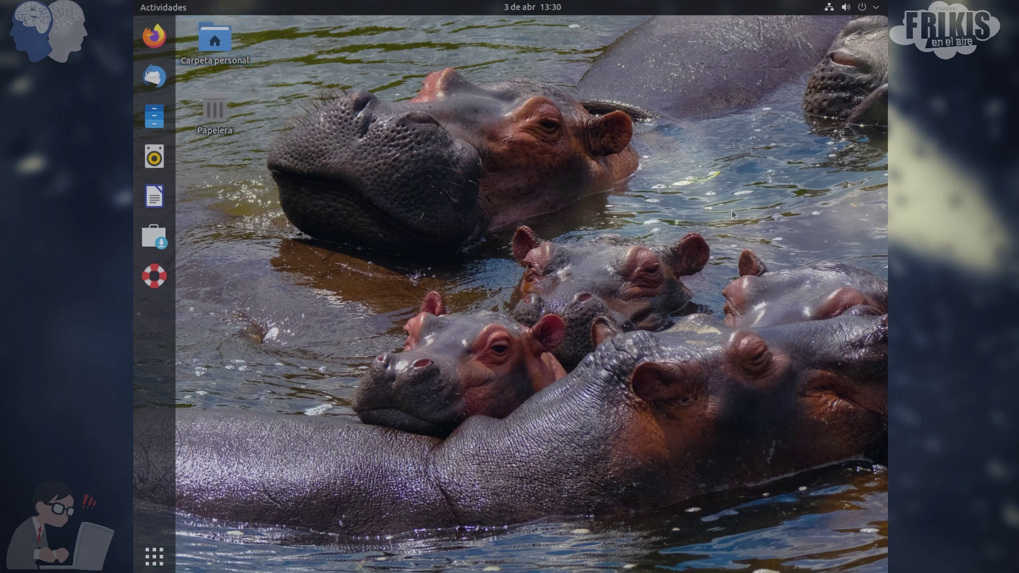